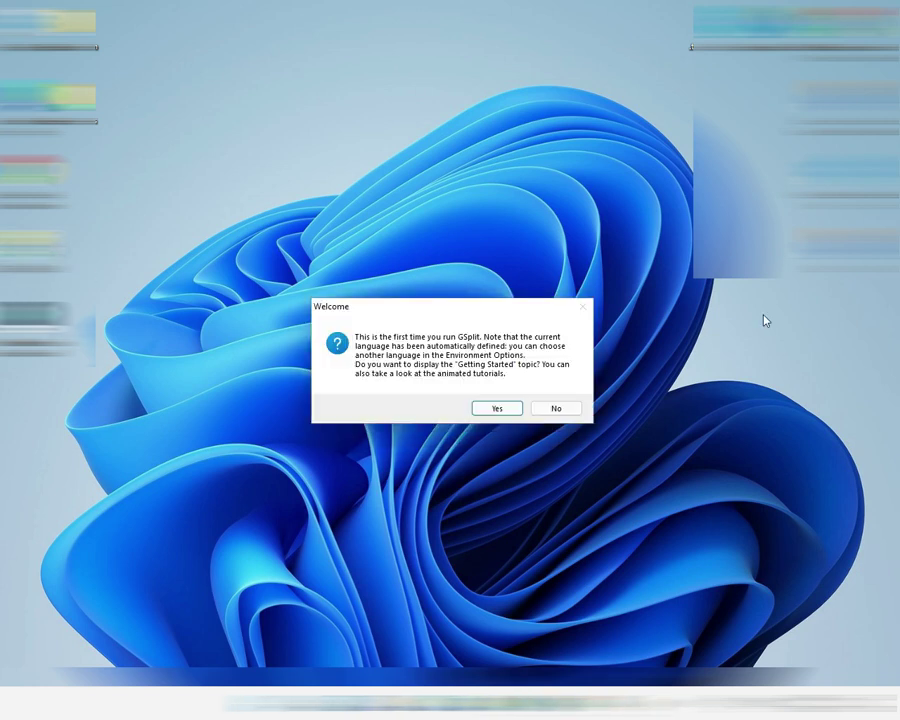
Display the Getting Started help topic from the welcome prompt, and close the help window
left_click(498, 410)
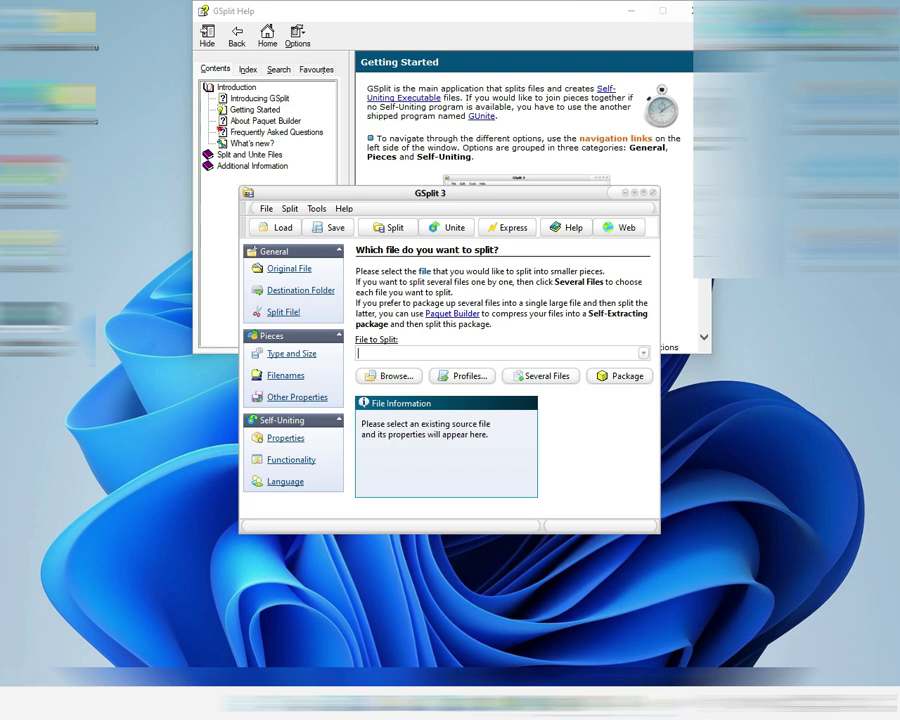
left_click(466, 8)
left_click(688, 10)
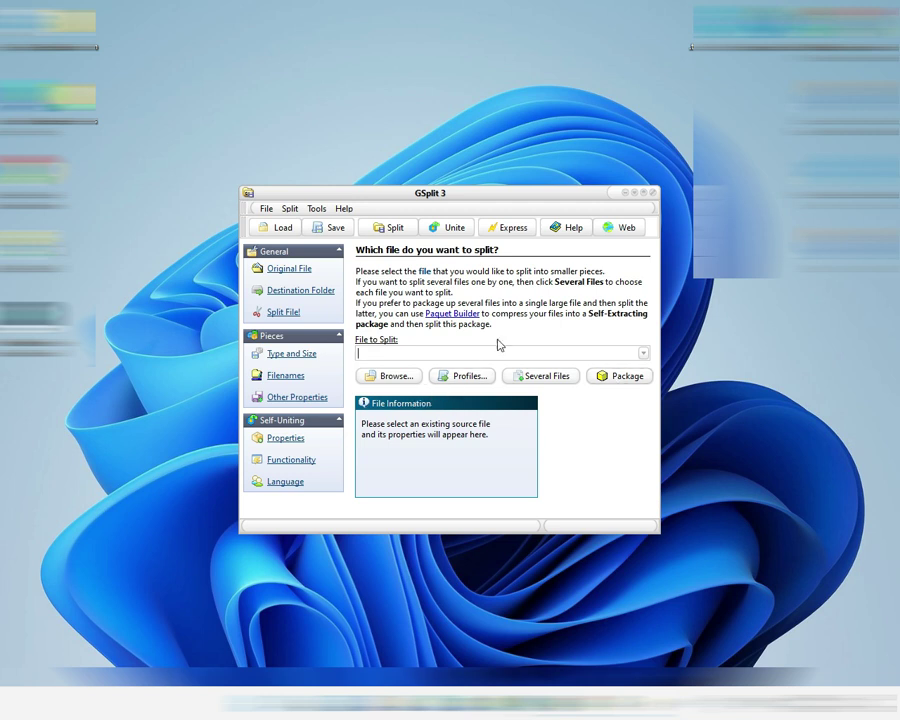
Choose the gsplits application from the Downloads folder as the file to split
left_click(384, 377)
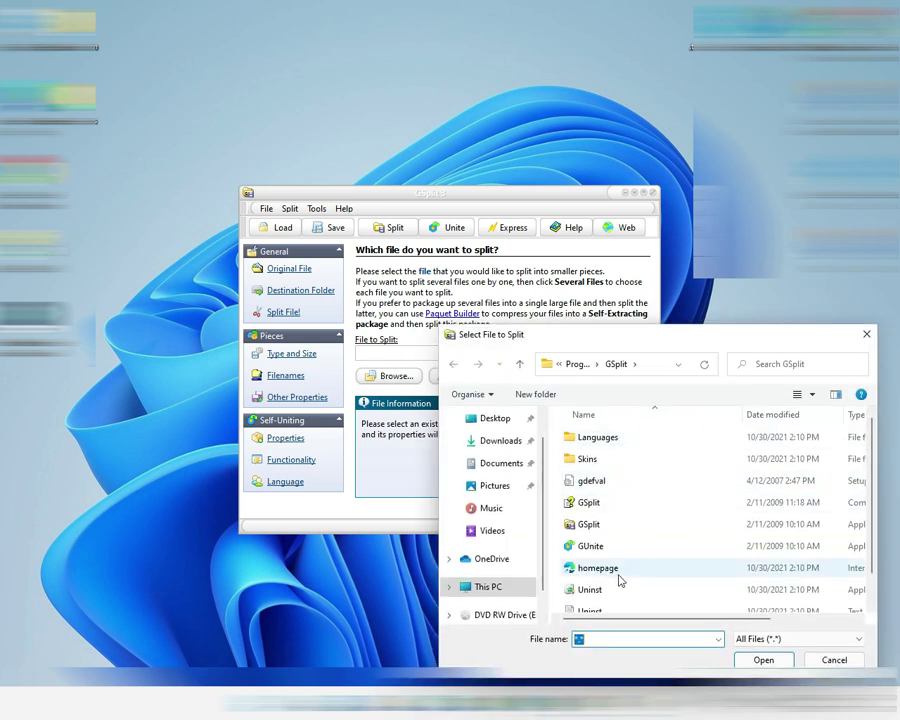
left_click(493, 464)
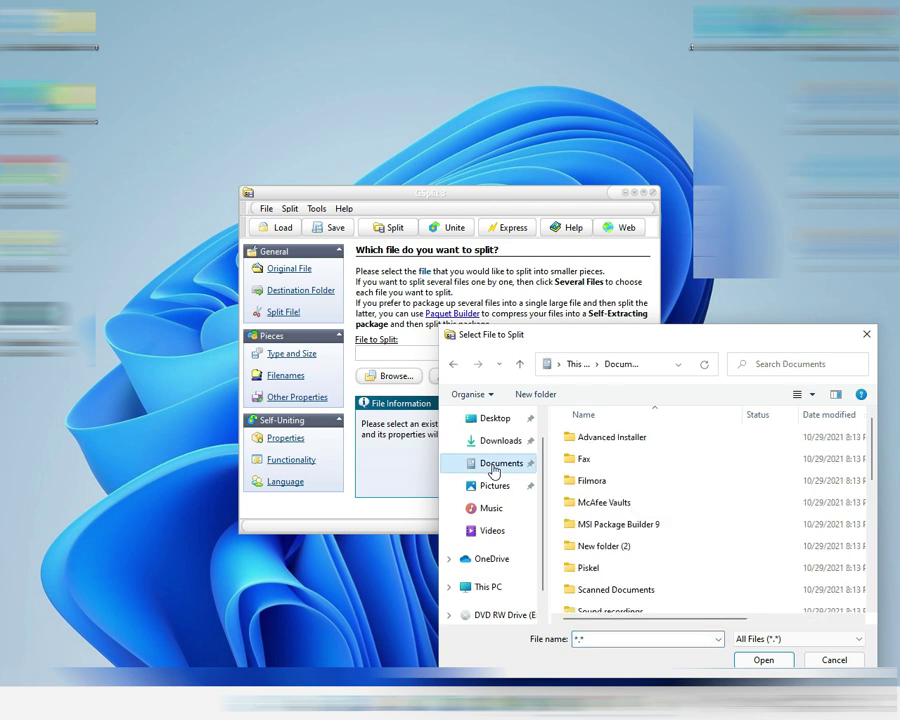
left_click(490, 440)
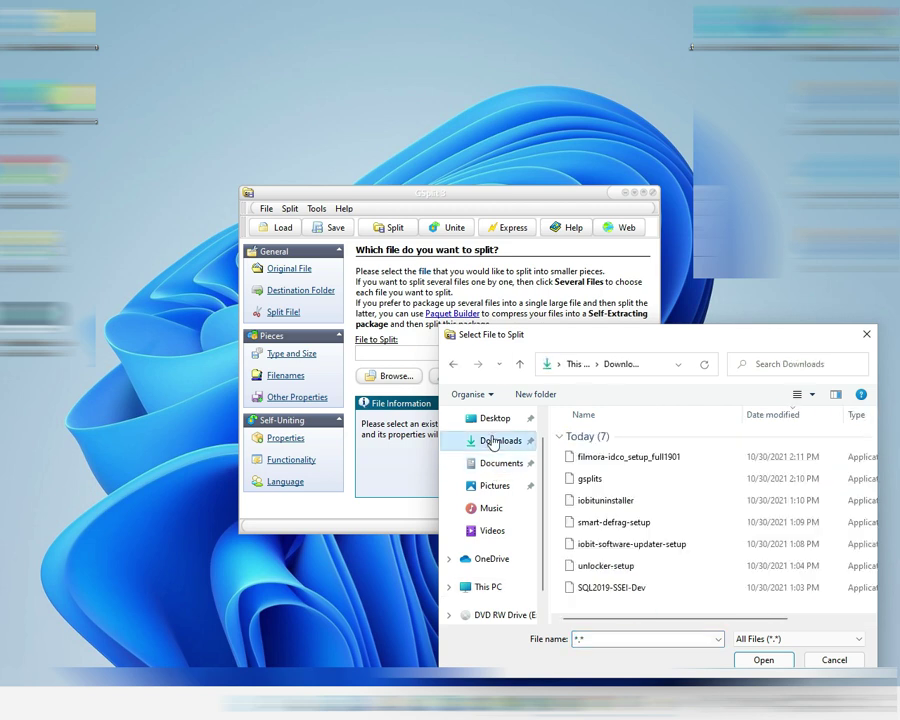
left_click(598, 481)
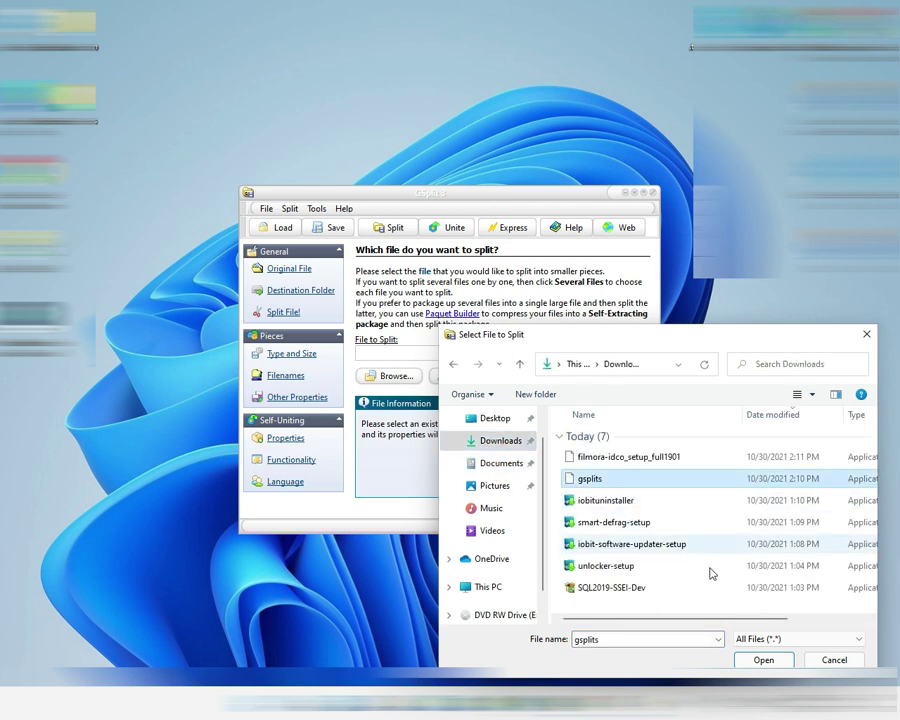
left_click(750, 660)
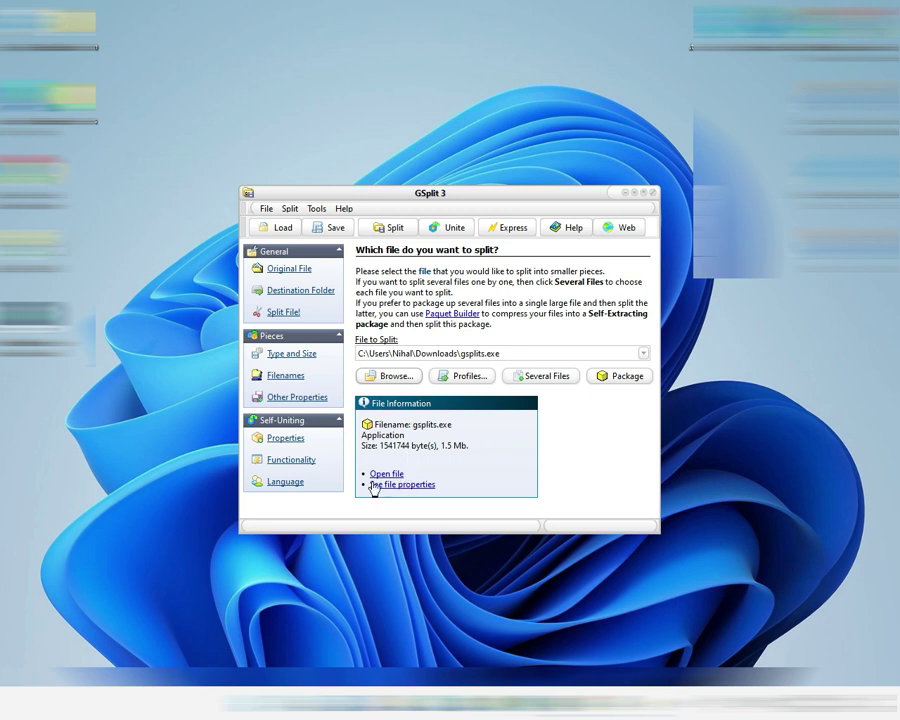
Browse for a destination folder for the pieces and create a new folder inside Documents
left_click(298, 291)
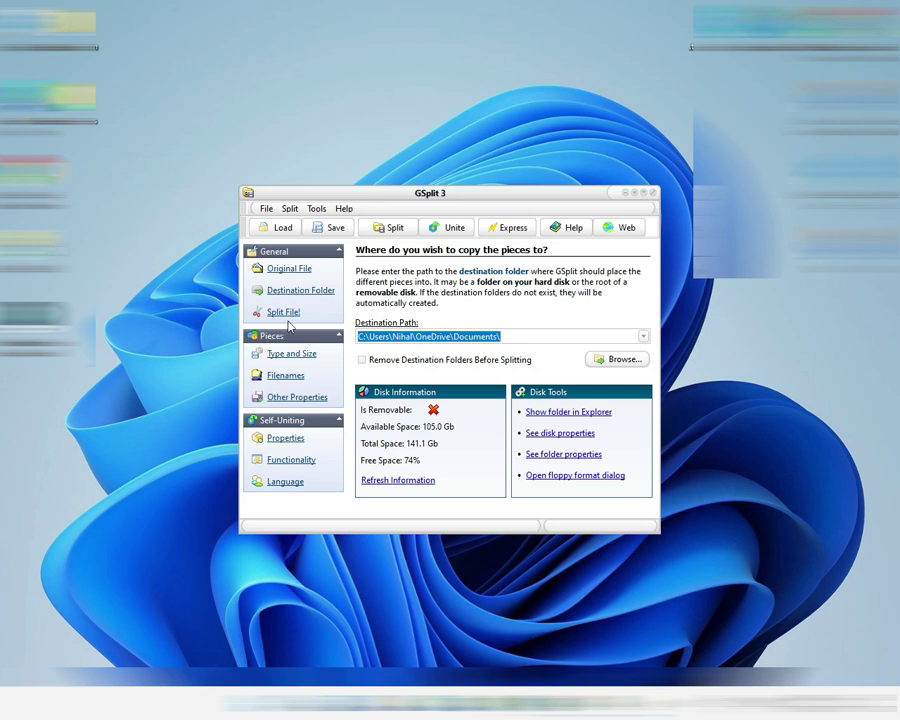
left_click(574, 336)
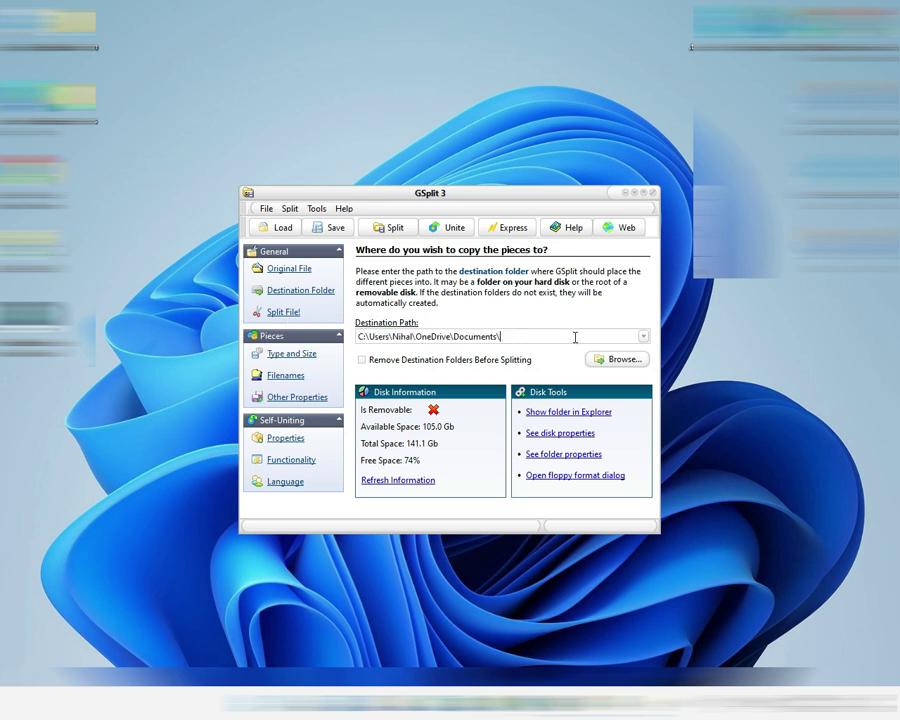
left_click(643, 338)
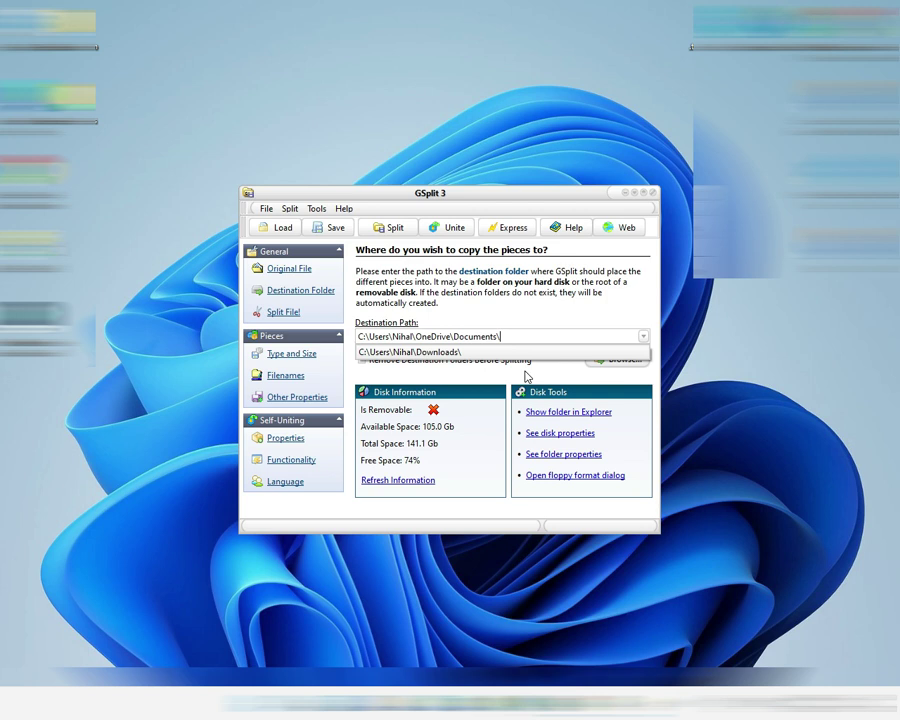
left_click(585, 373)
left_click(600, 360)
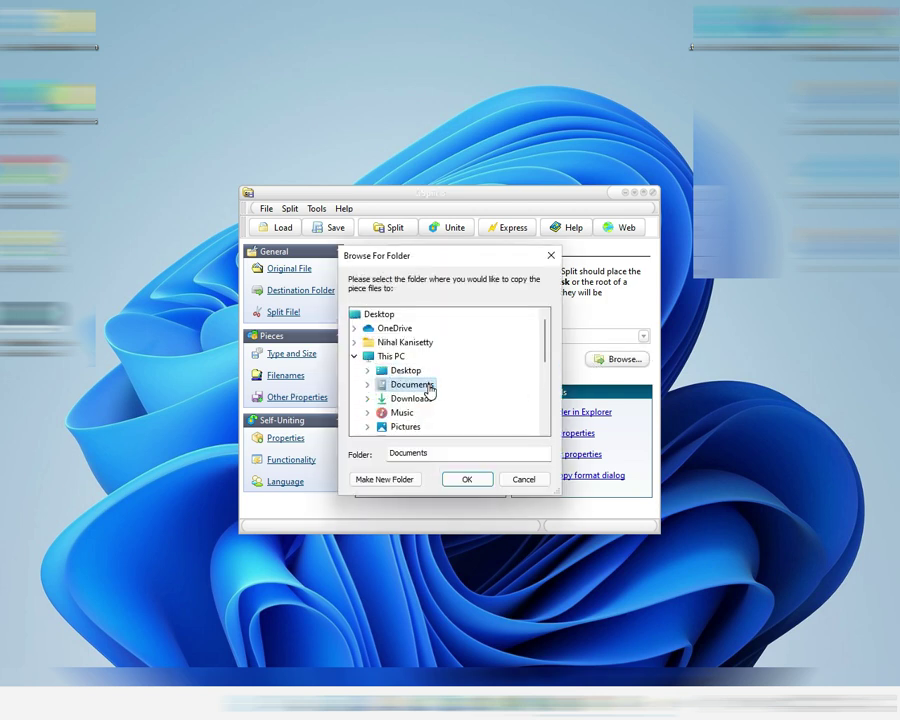
double_click(420, 389)
scroll(440, 396, "down", 3)
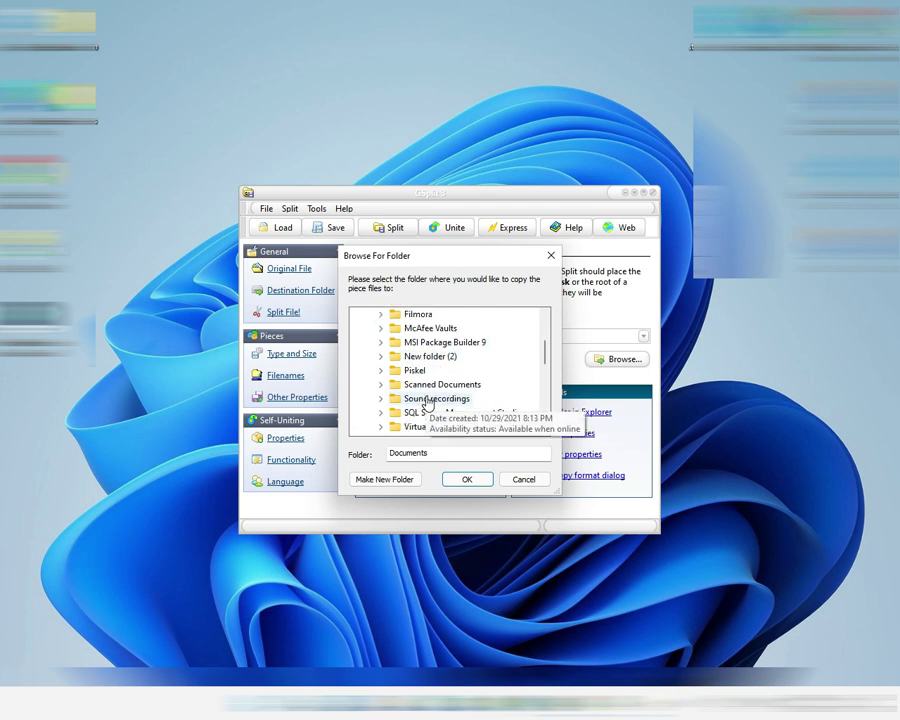
left_click(384, 479)
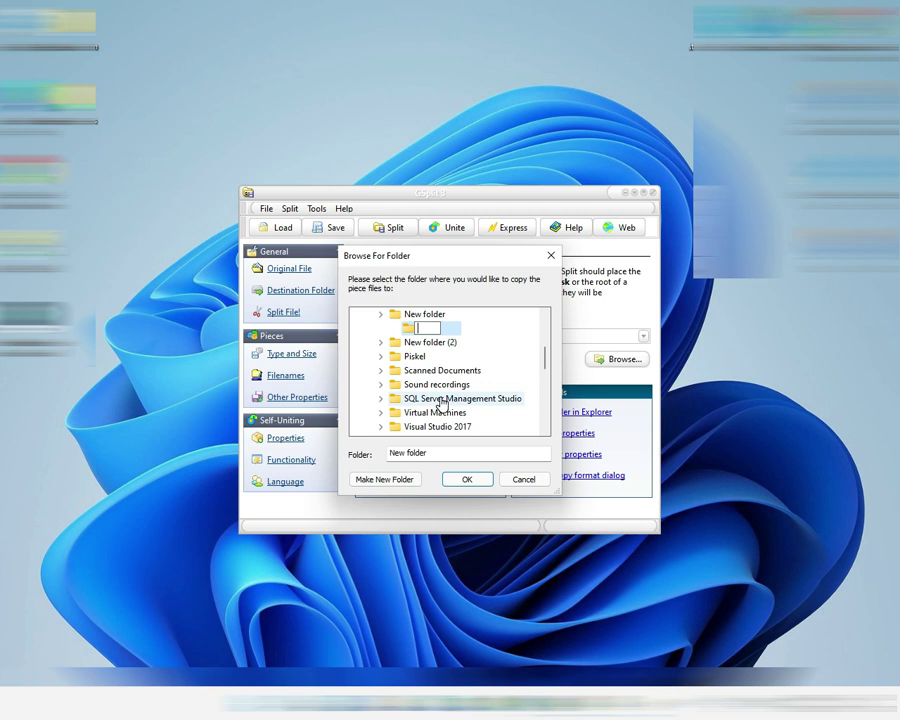
Delete the extra nested folder and set New folder in Documents as the destination path
left_click(408, 328)
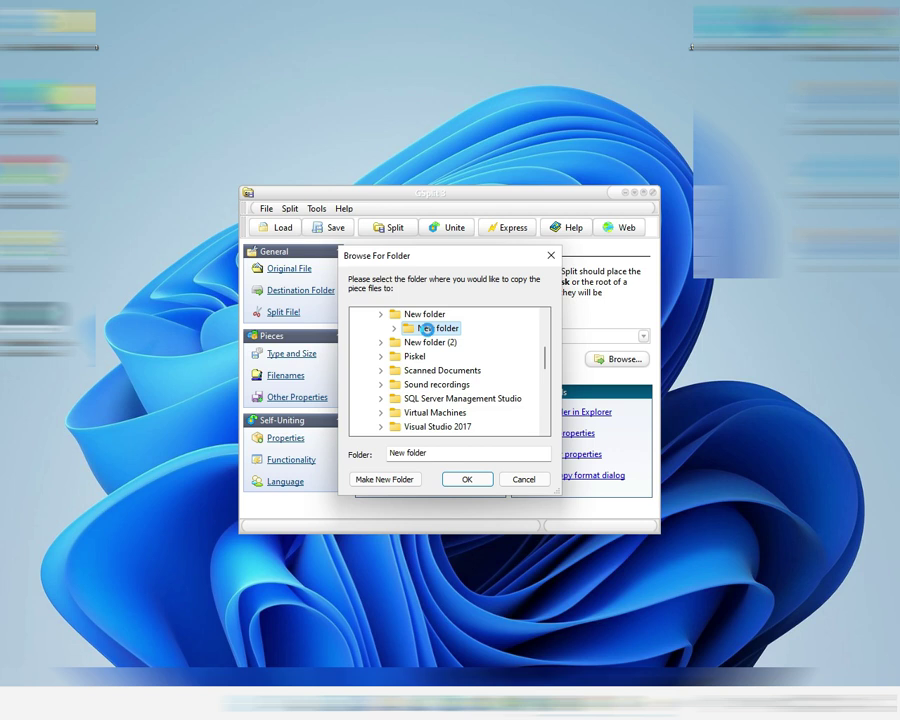
right_click(427, 328)
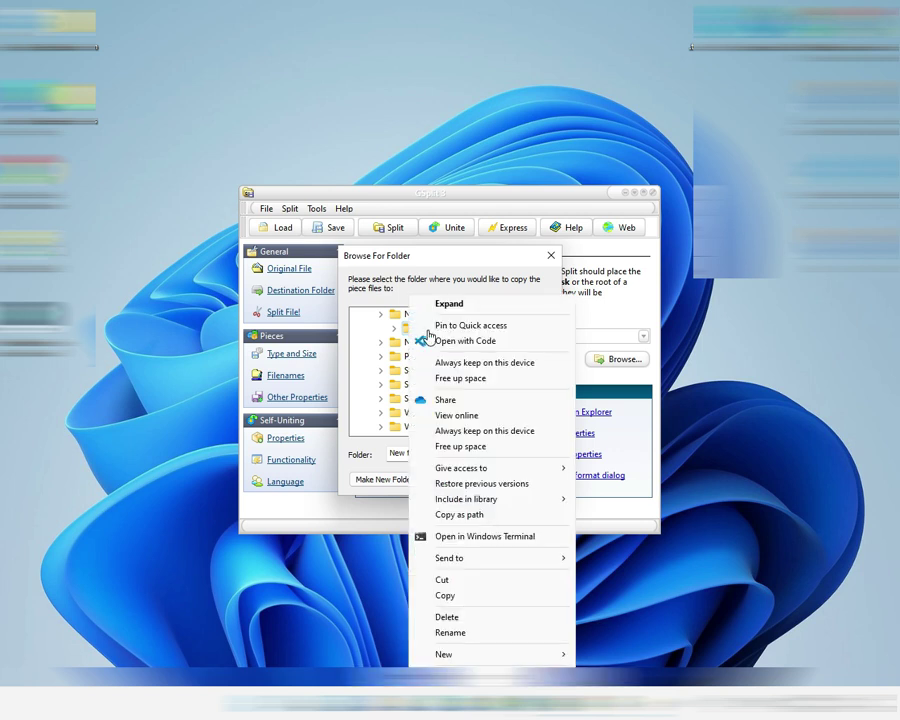
left_click(445, 619)
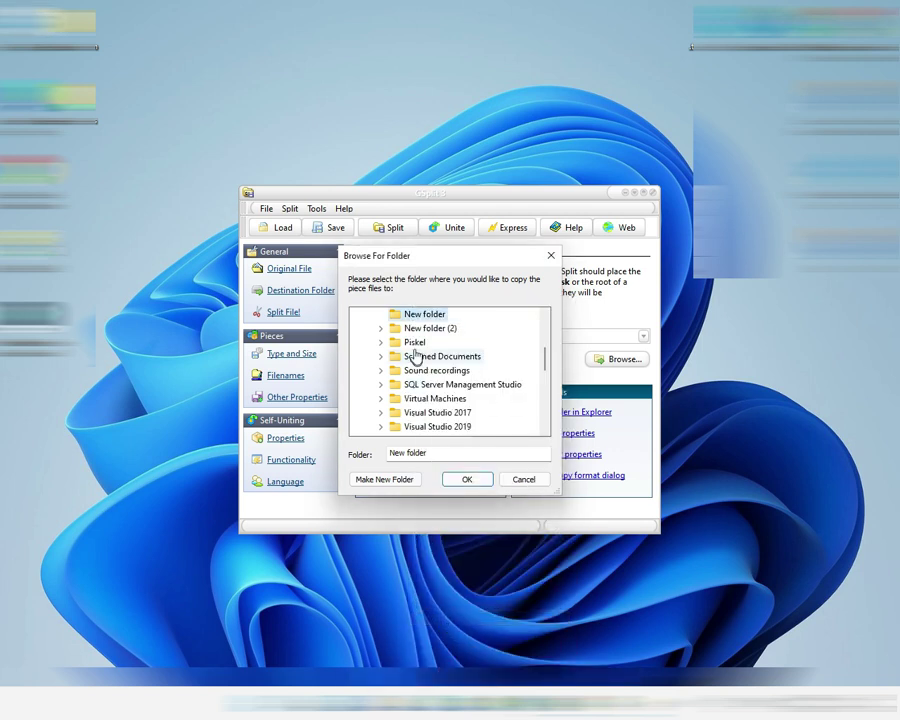
left_click(463, 480)
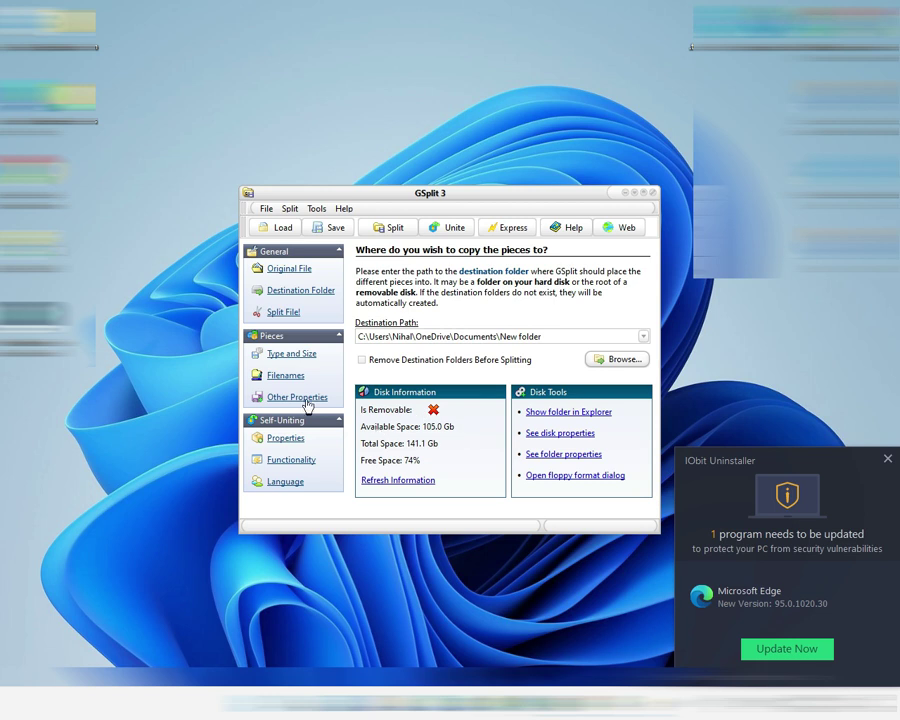
Split gsplits.exe into pieces with the current settings and dismiss the IObit Uninstaller update notification
left_click(279, 316)
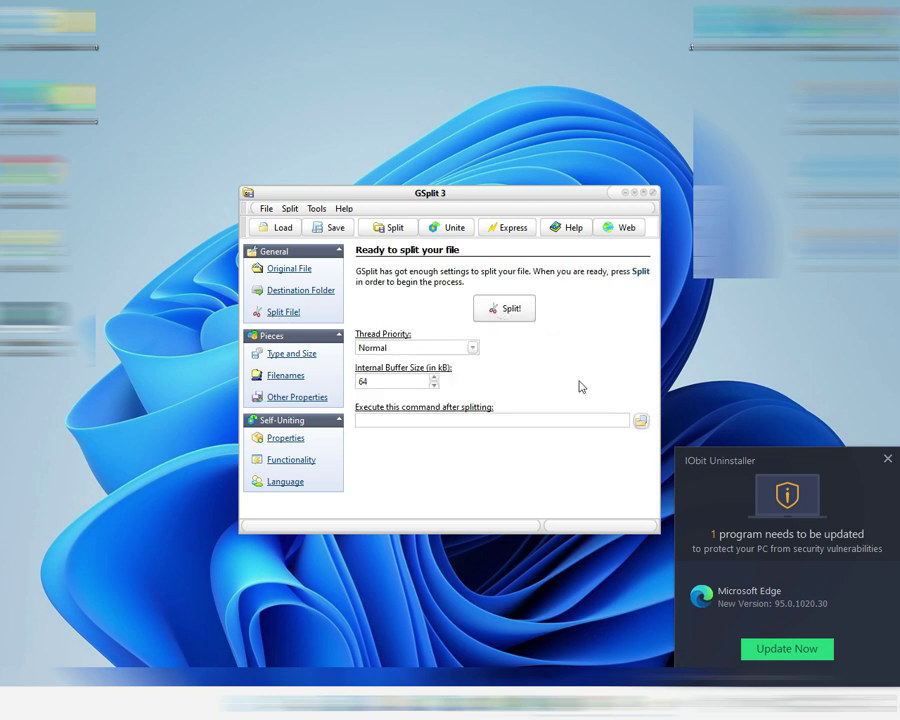
left_click(508, 314)
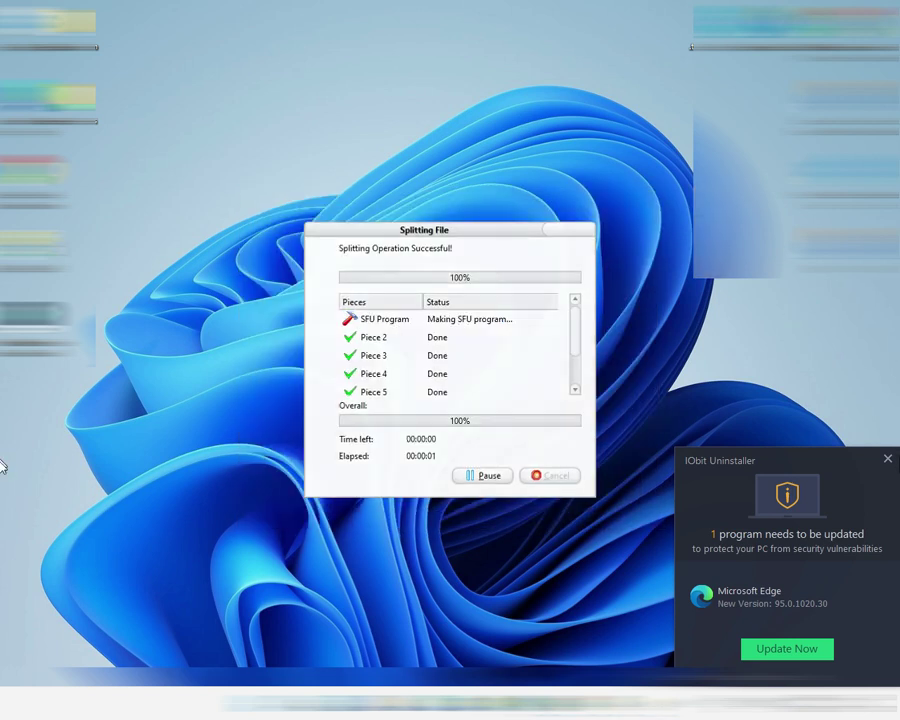
left_click(887, 458)
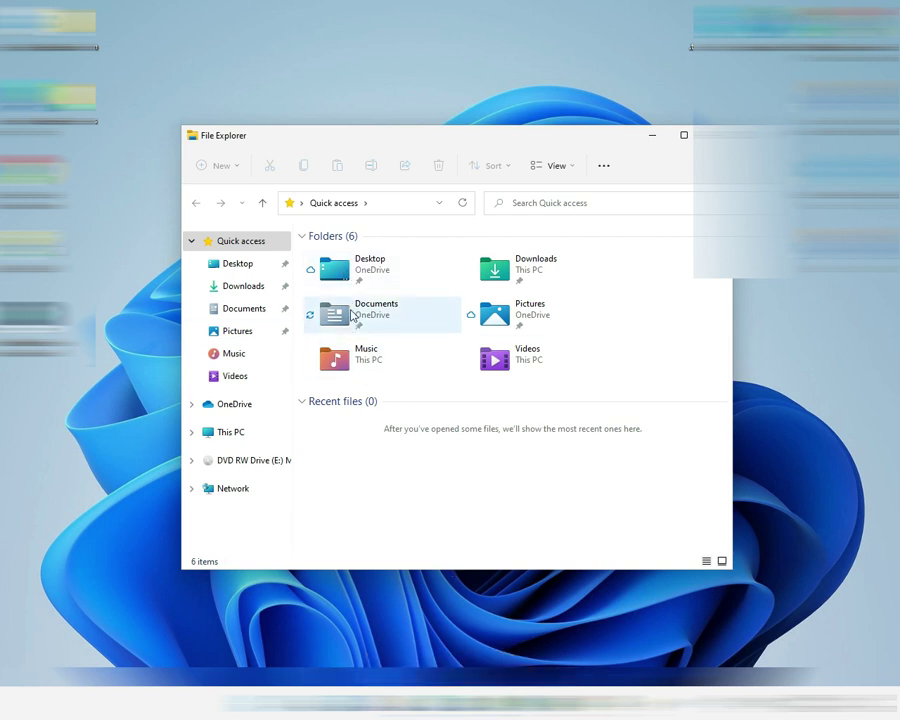
In File Explorer, examine the split pieces in New folder under Documents, and minimize the window
left_click(351, 313)
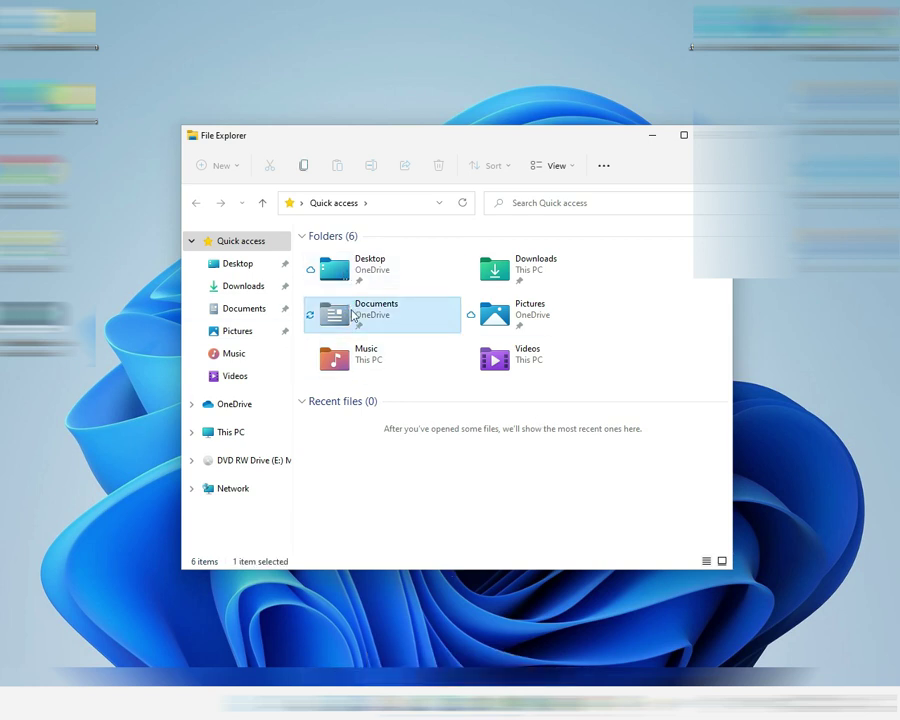
double_click(351, 313)
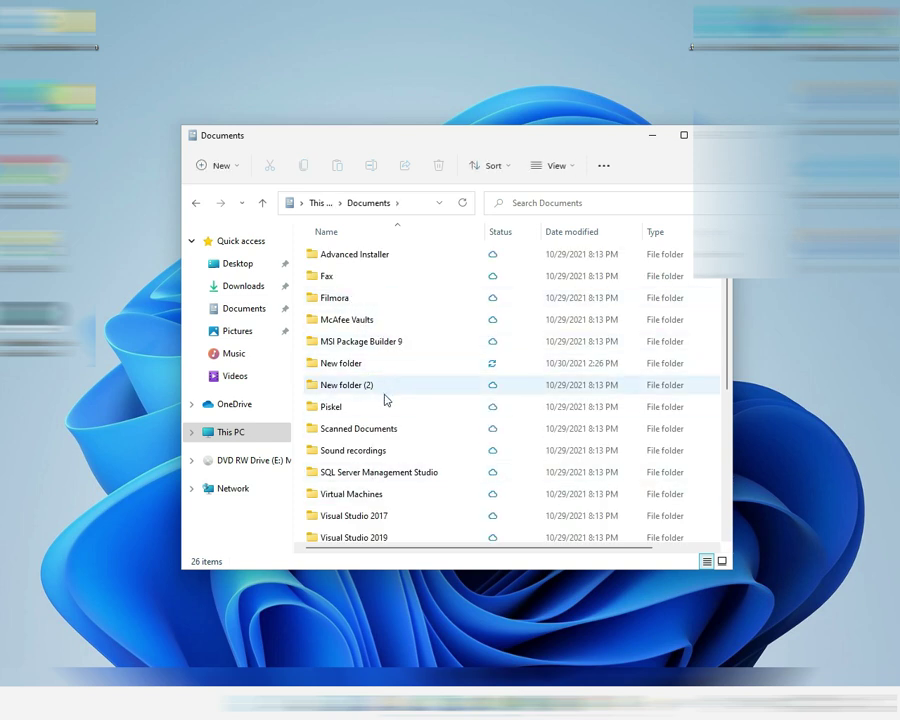
scroll(384, 455, "down", 1)
scroll(386, 460, "down", 1)
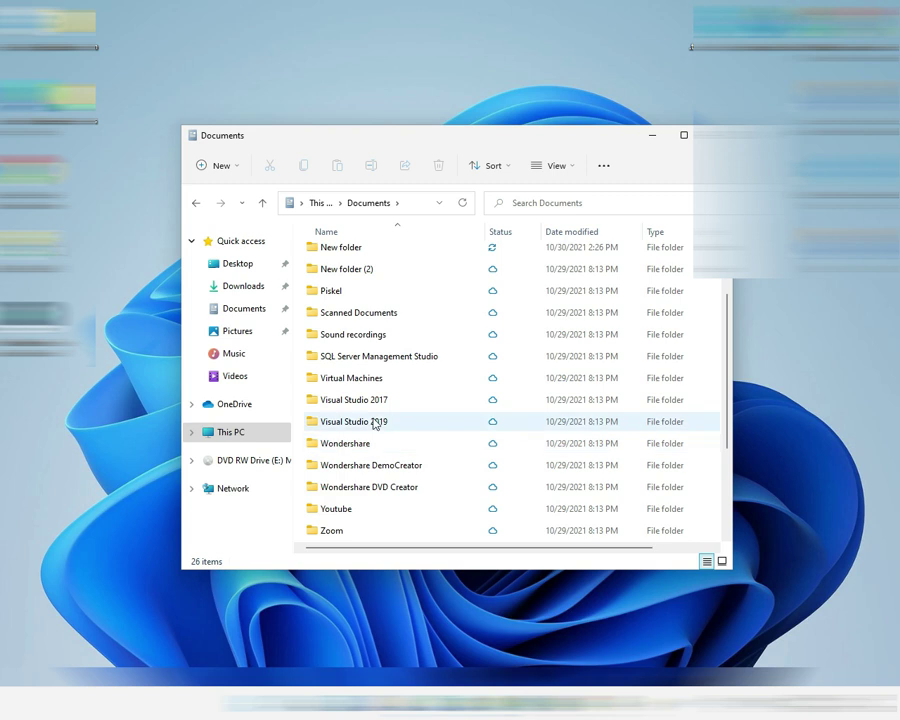
scroll(370, 400, "up", 2)
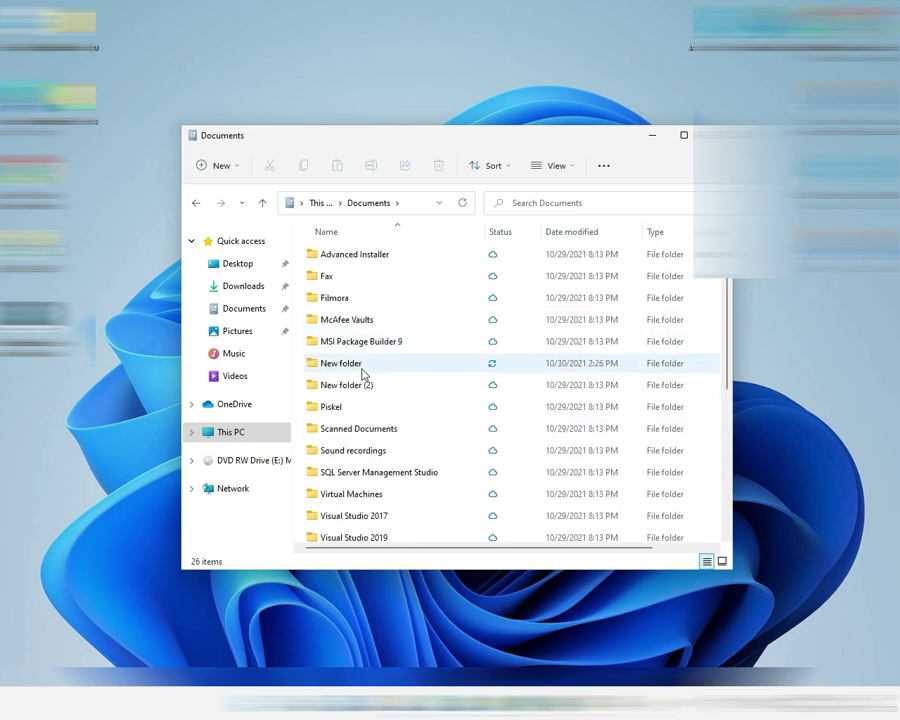
left_click(362, 366)
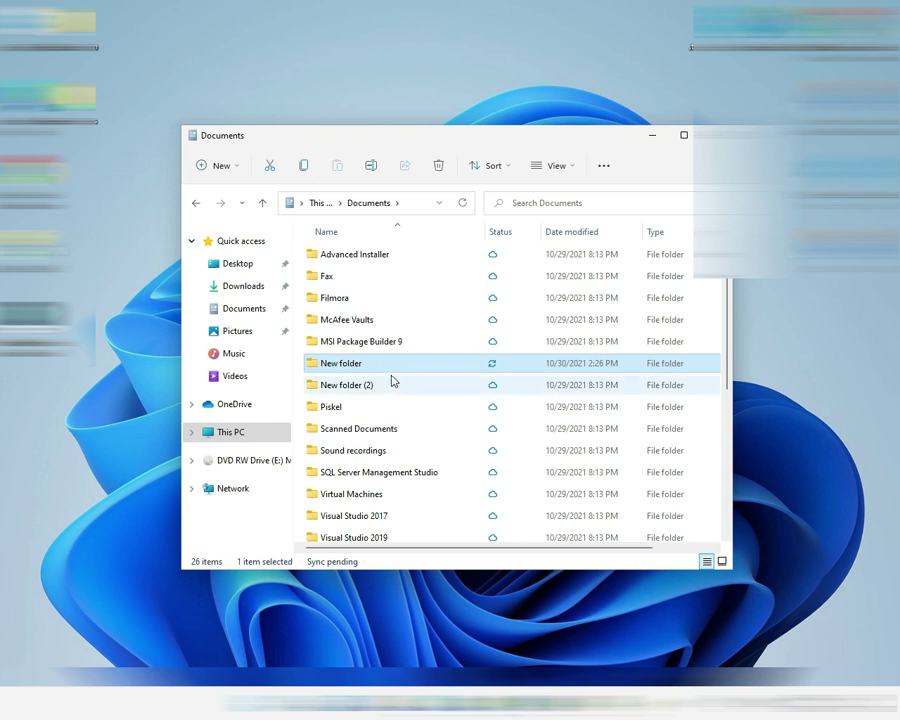
double_click(345, 370)
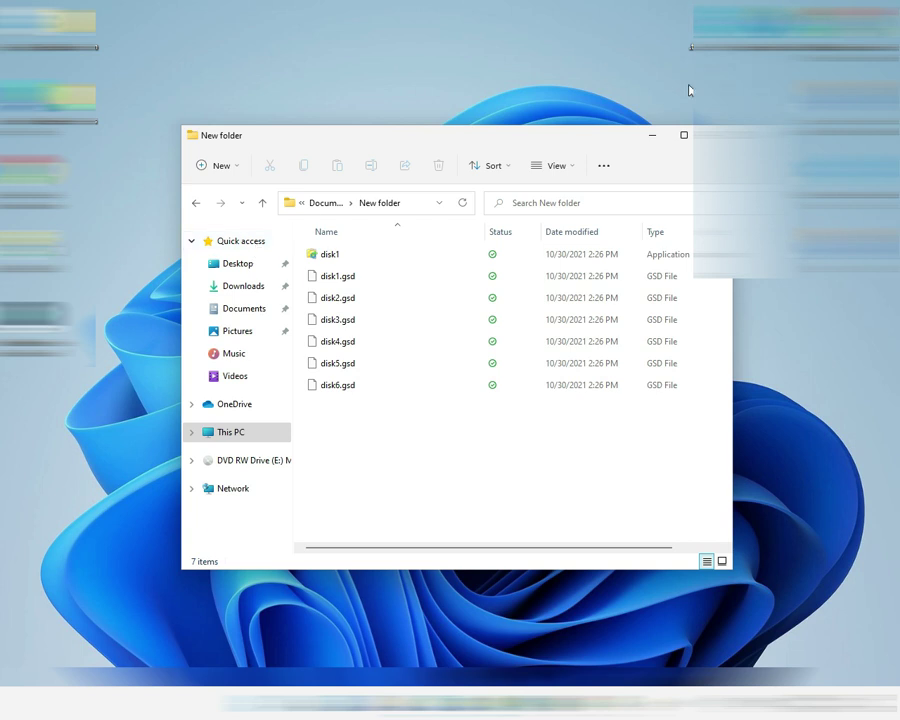
left_click(651, 141)
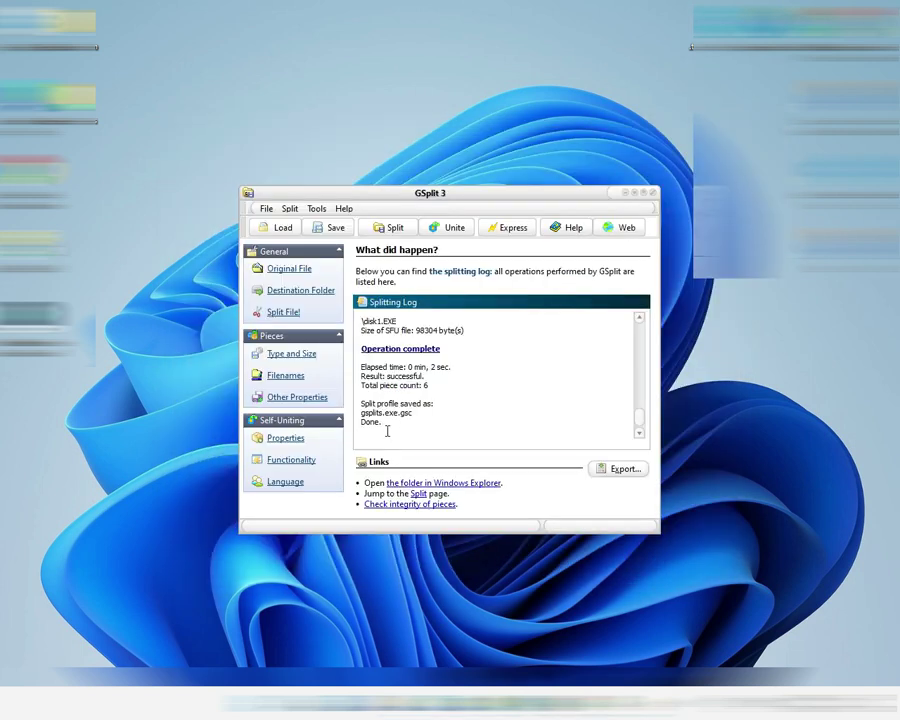
Open the several-files option for the original file and add gsplits from Downloads to the list of files to split
left_click(277, 274)
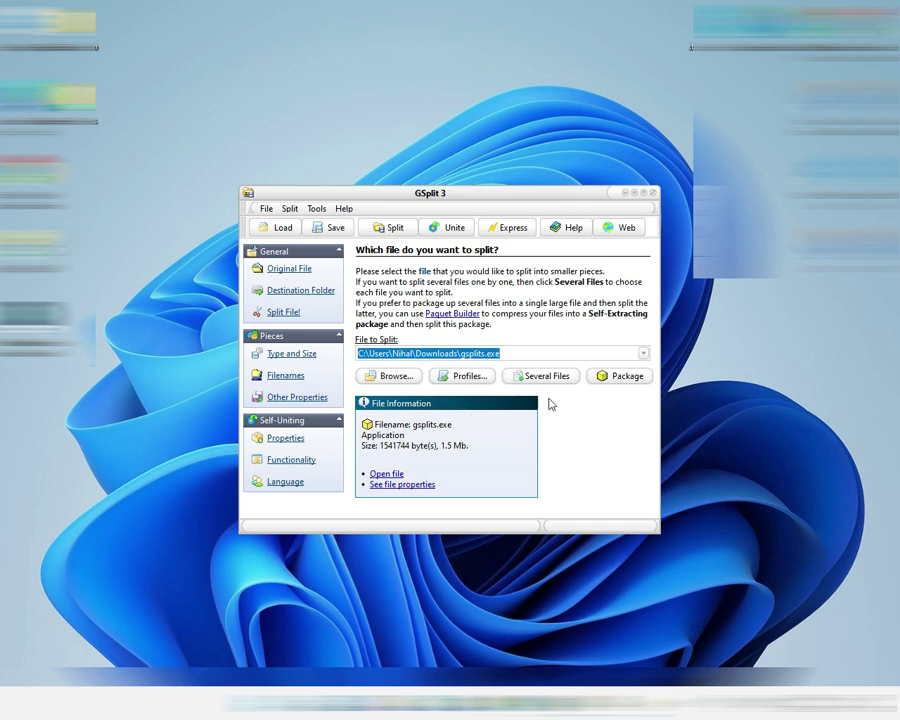
left_click(548, 381)
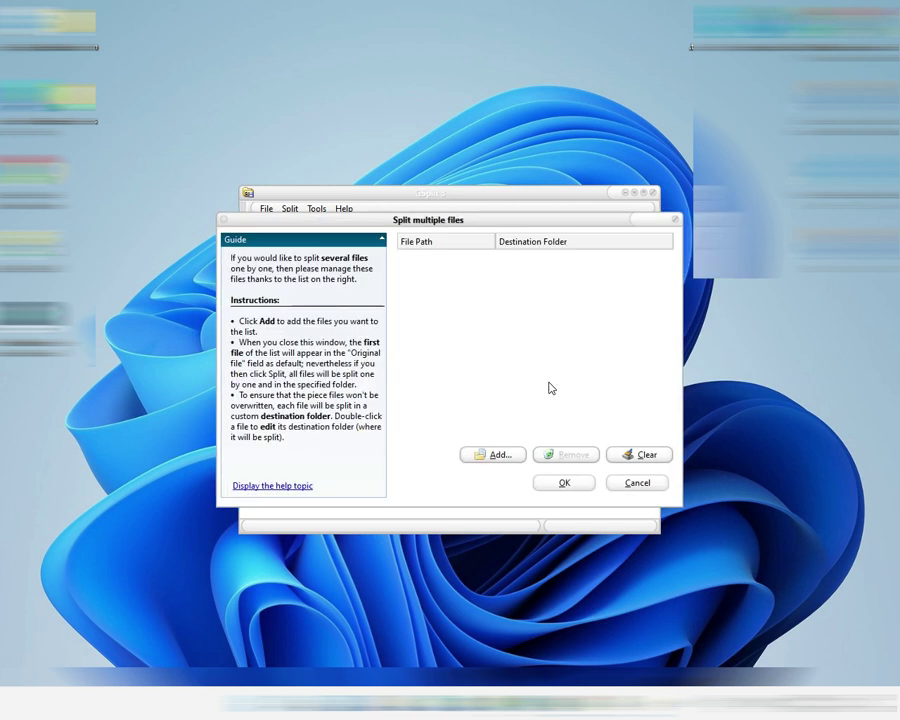
left_click(498, 454)
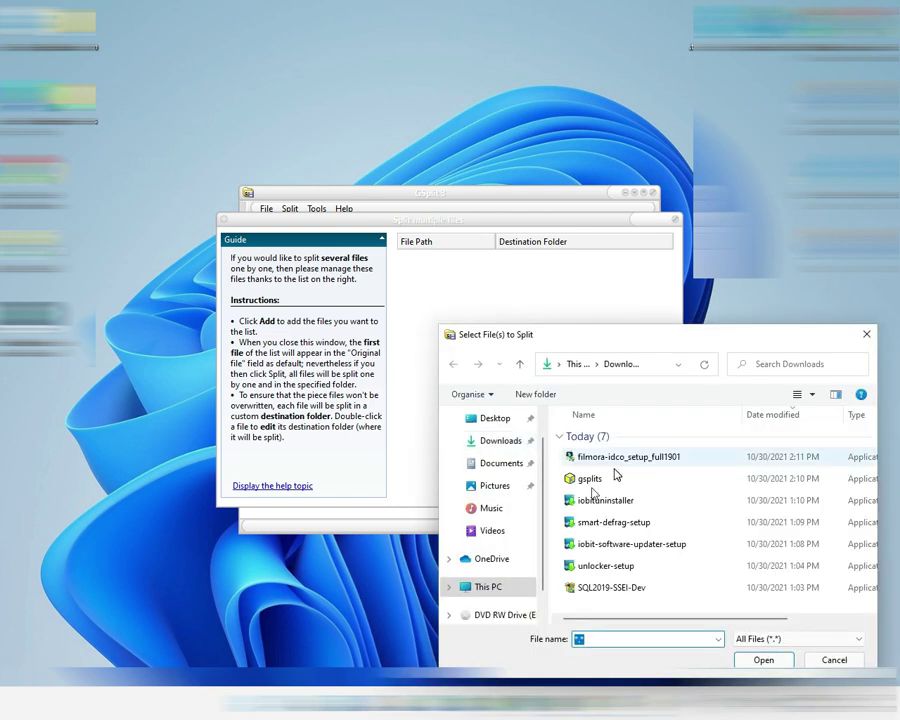
left_click(604, 479)
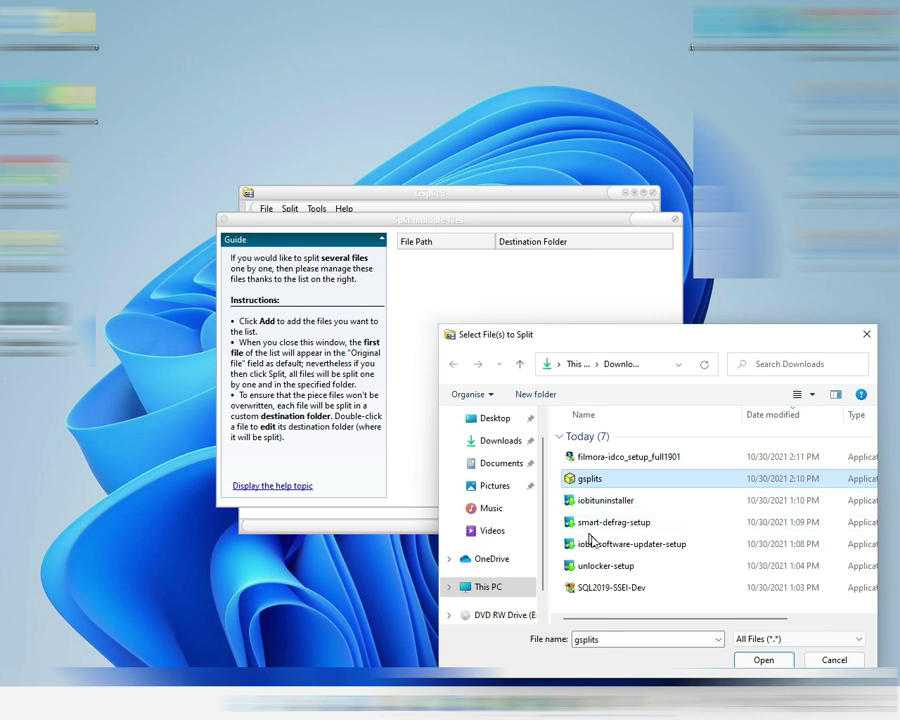
left_click(764, 660)
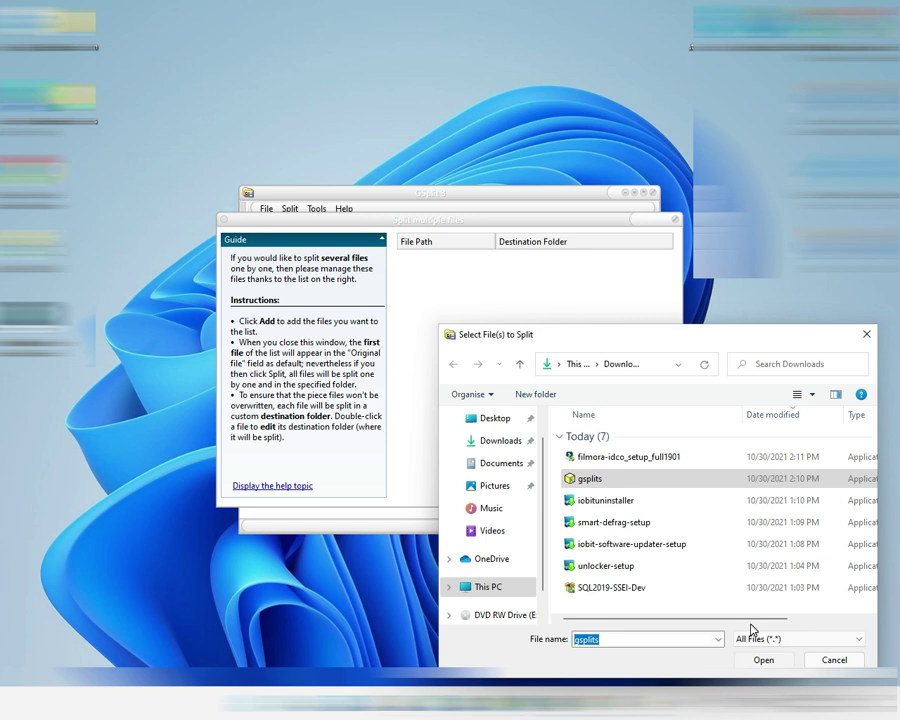
left_click(762, 660)
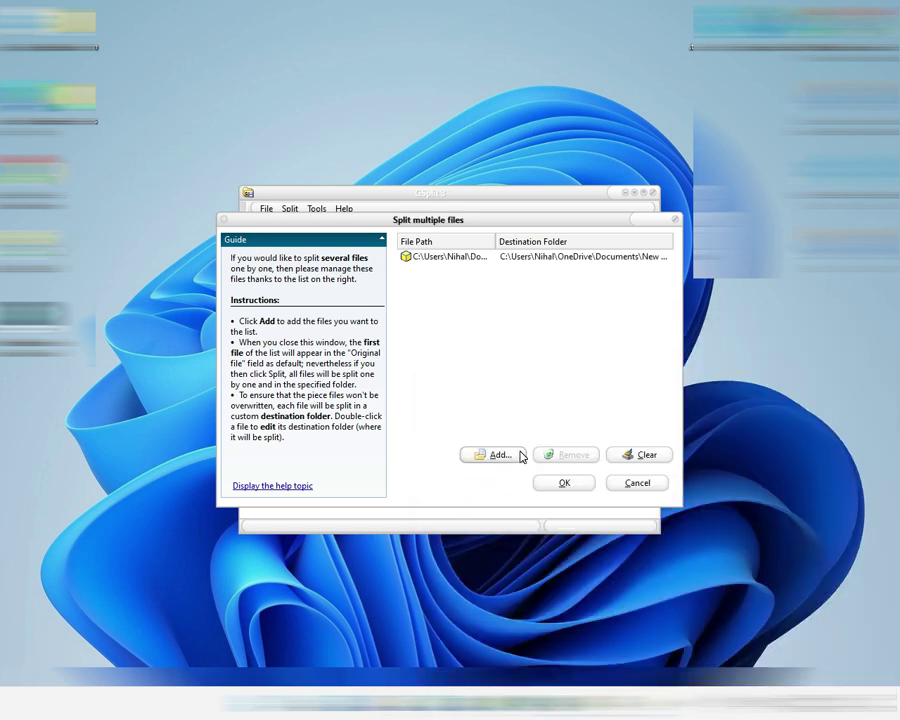
Add SQL2019-SSEI-Dev from Downloads to the list of files to split and accept the list
left_click(498, 455)
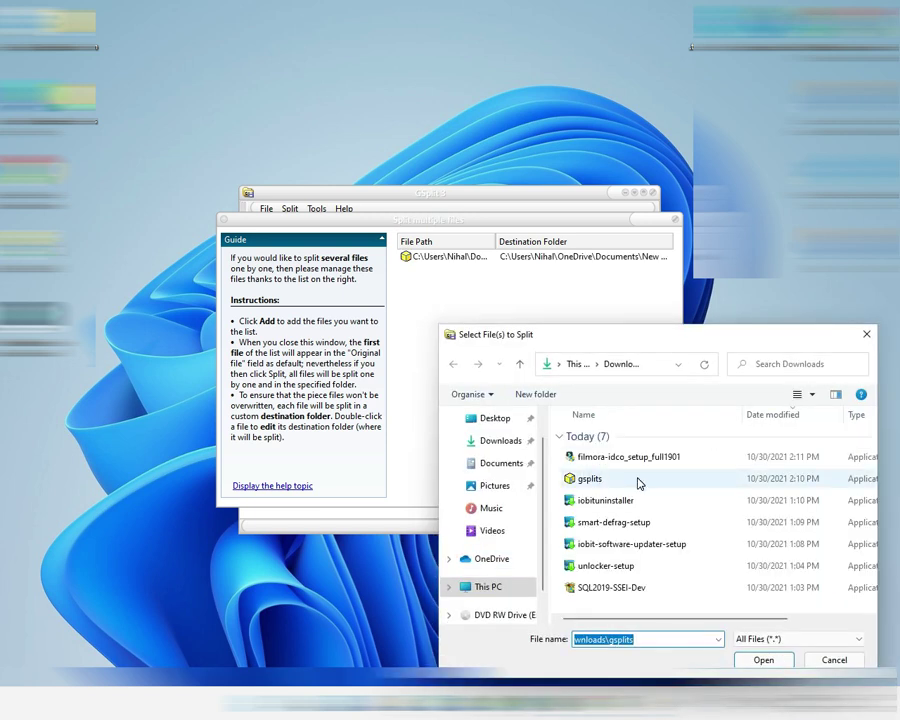
left_click(636, 588)
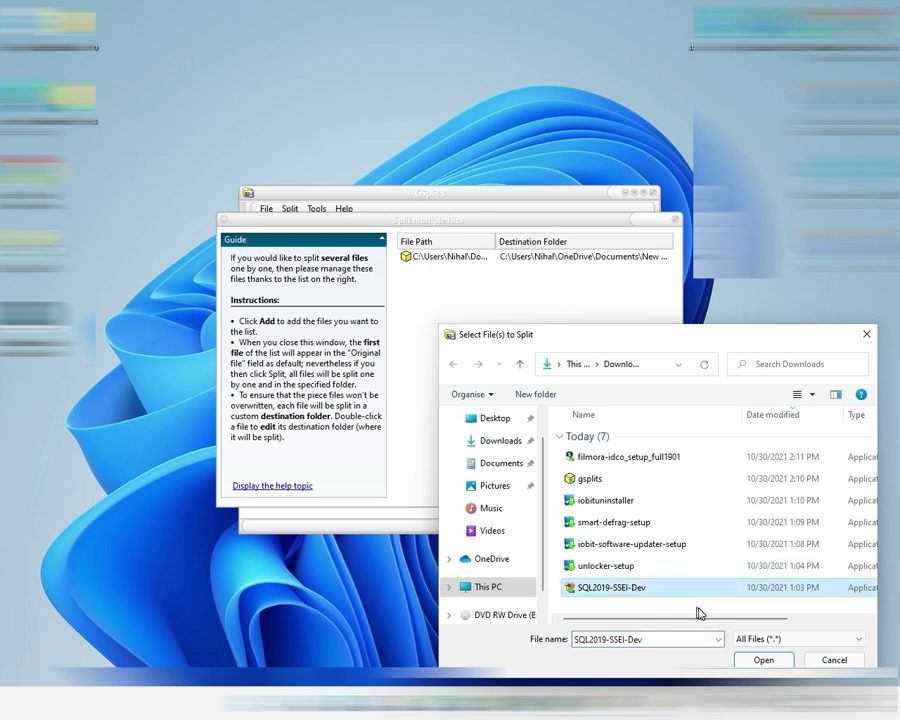
left_click(762, 660)
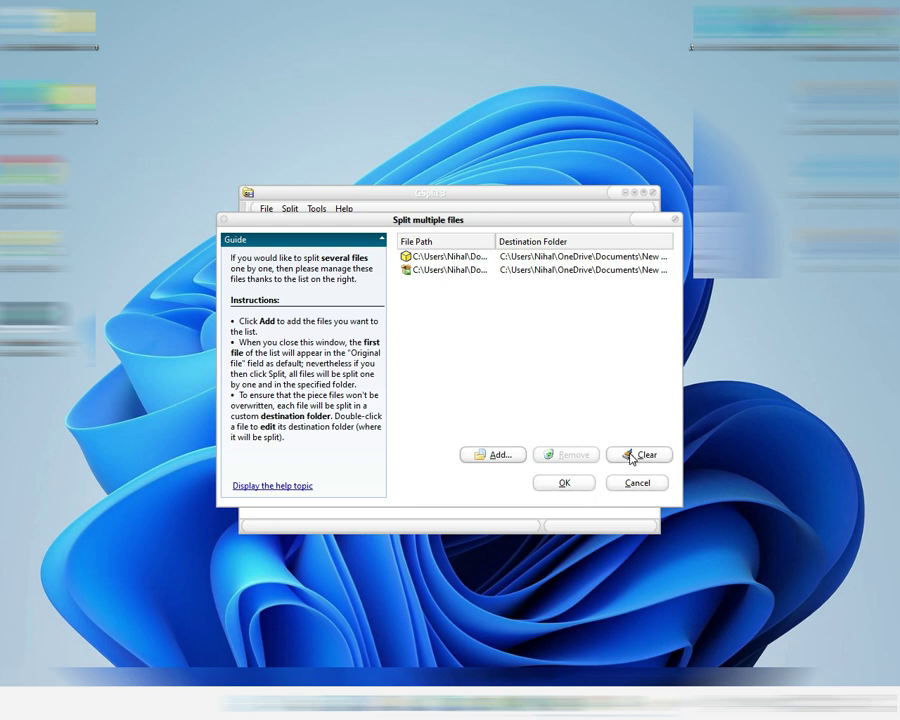
left_click(458, 270)
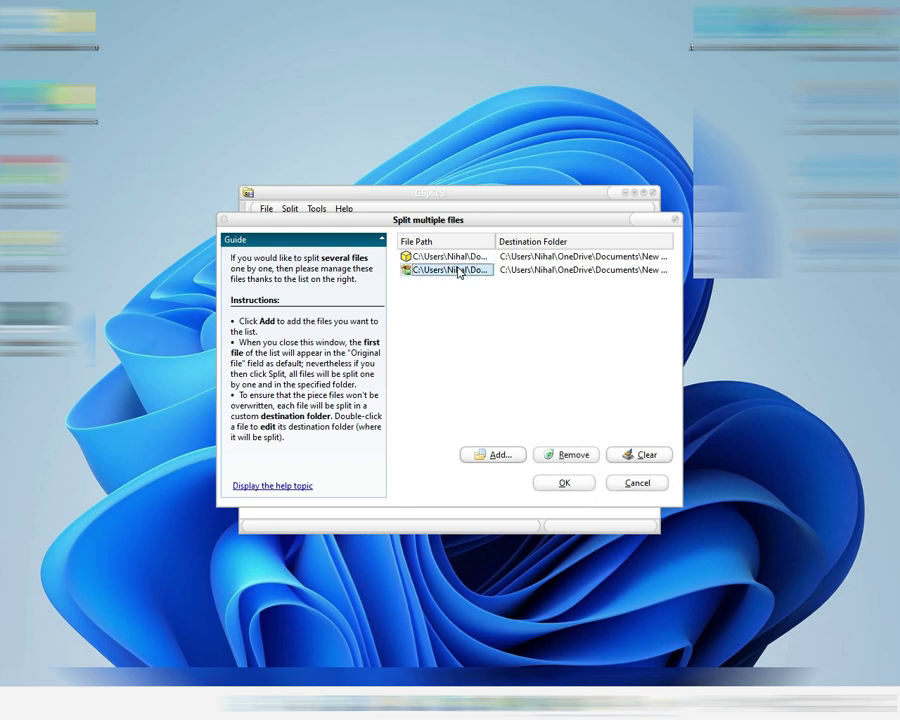
left_click(557, 485)
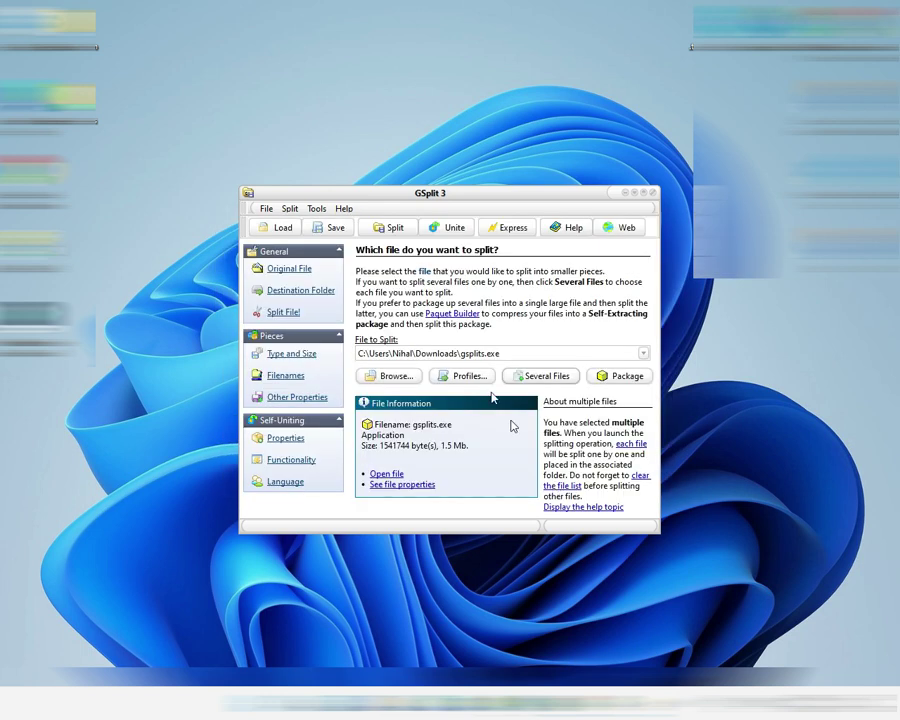
Set New folder in Documents as the destination path and split the listed files into pieces
left_click(289, 291)
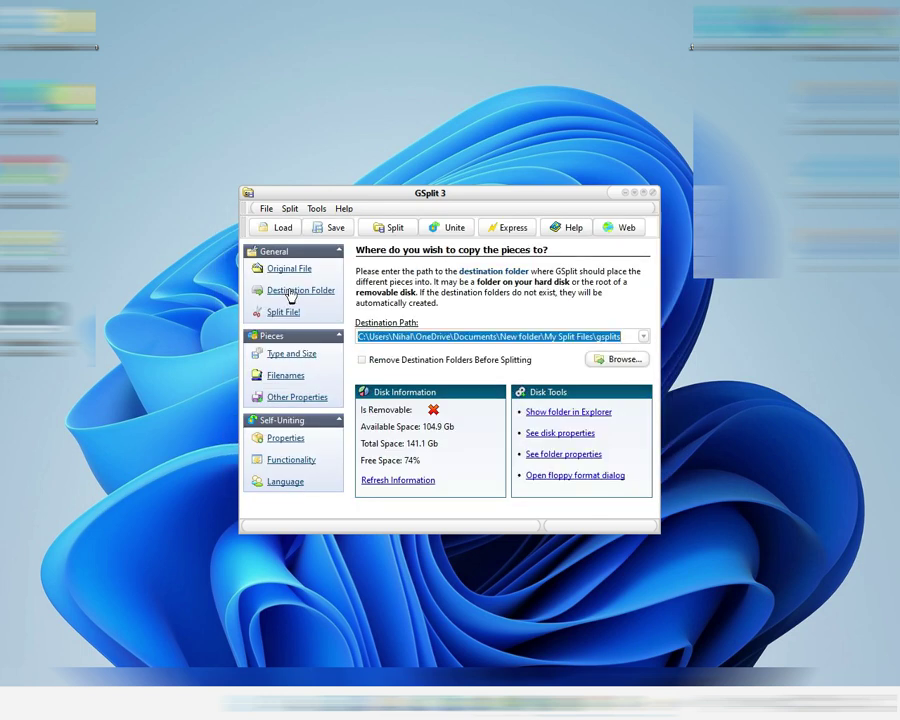
left_click(636, 360)
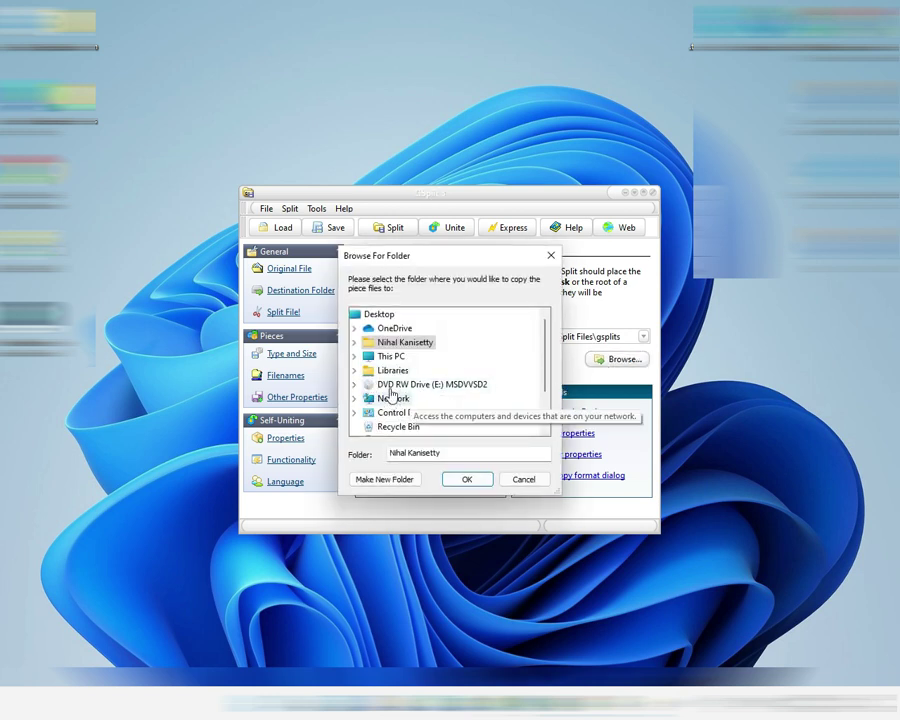
scroll(404, 413, "down", 2)
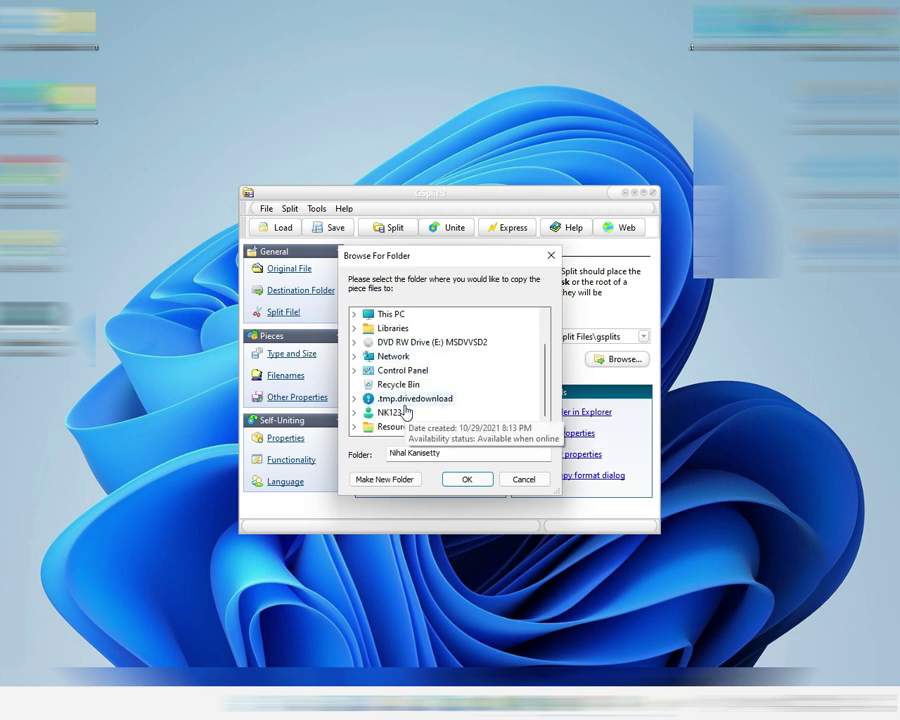
scroll(405, 414, "up", 2)
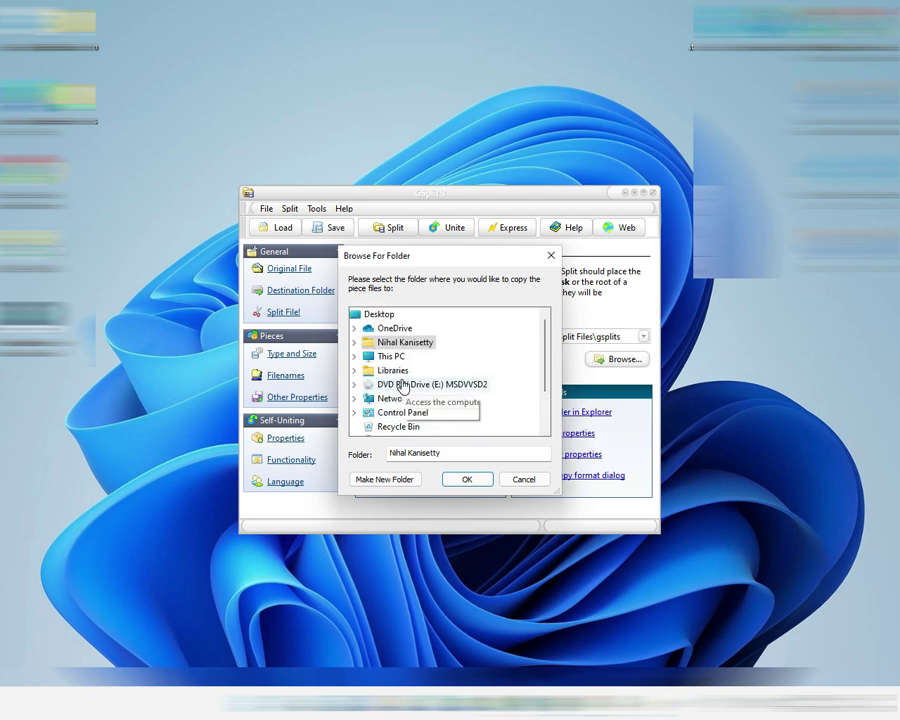
left_click(353, 358)
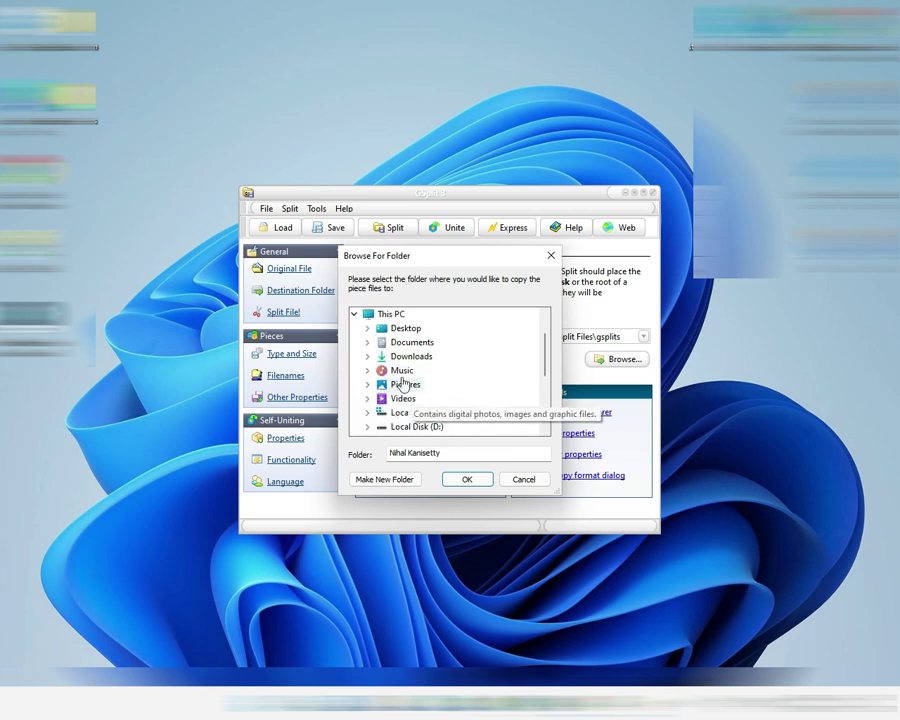
left_click(368, 343)
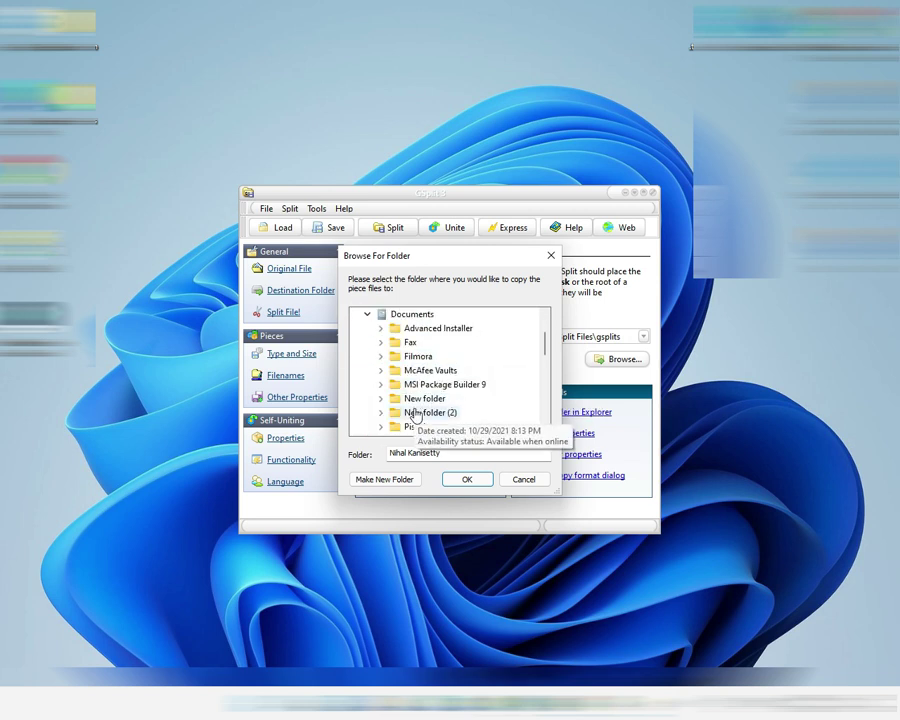
left_click(415, 398)
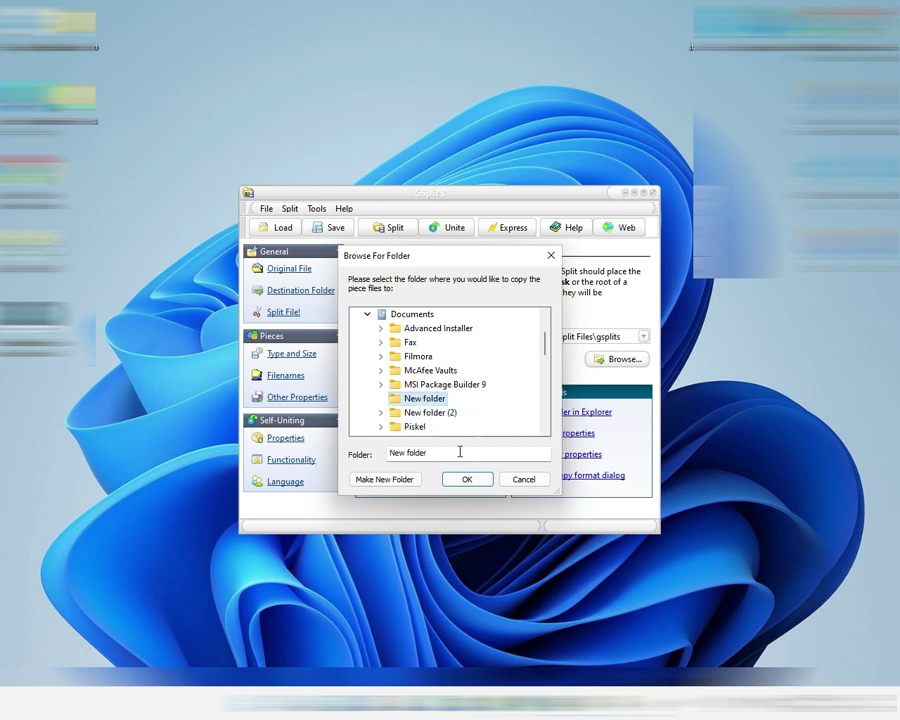
left_click(467, 481)
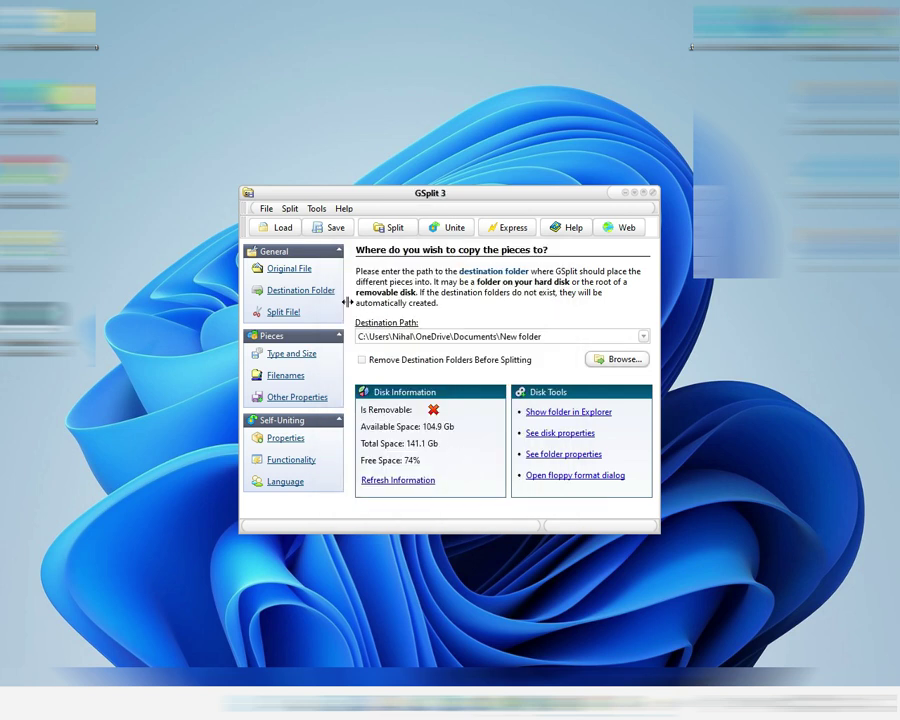
left_click(288, 312)
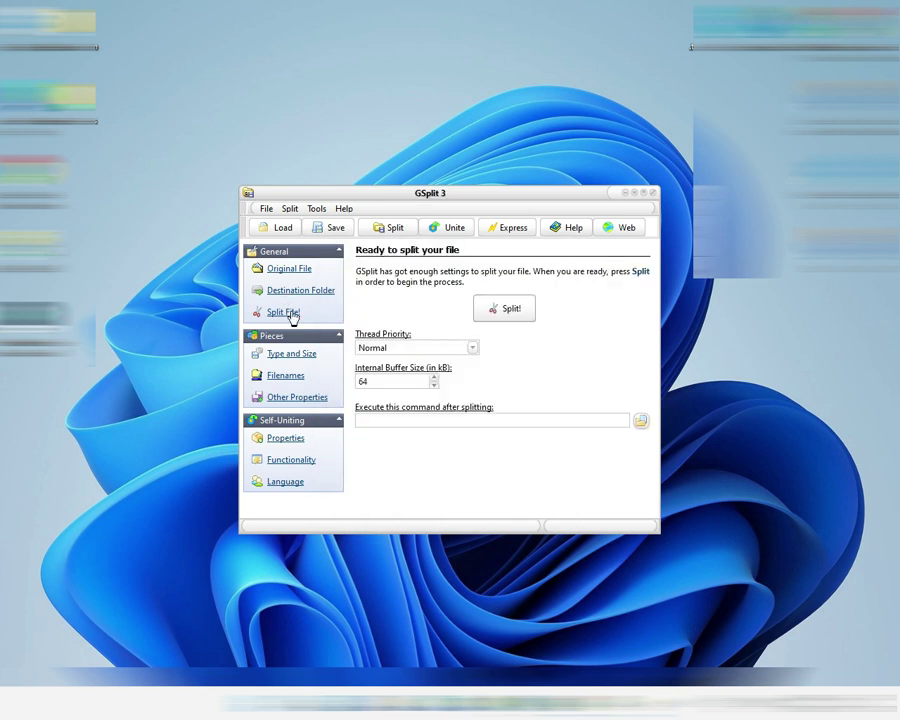
left_click(487, 314)
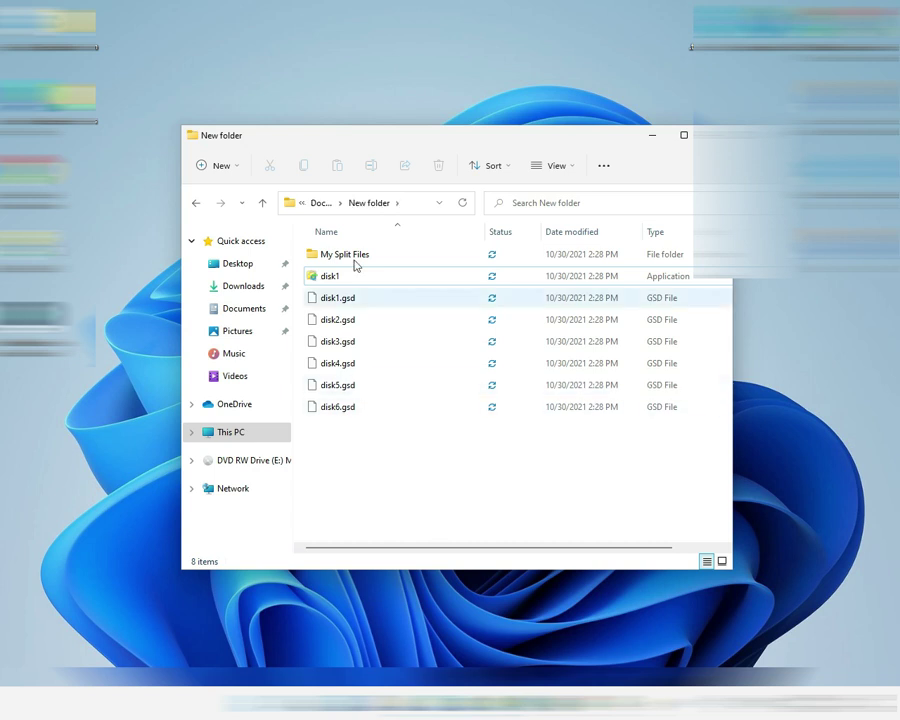
In File Explorer, open My Split Files inside New folder and select the SQL2019-SSEI-Dev folder, keeping its name
left_click(342, 255)
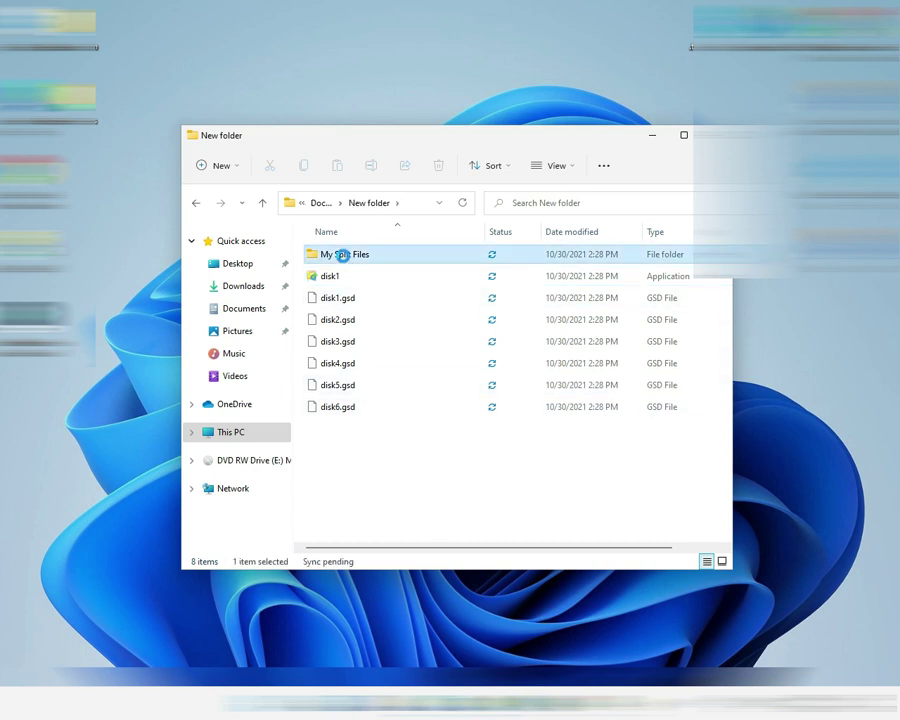
double_click(342, 255)
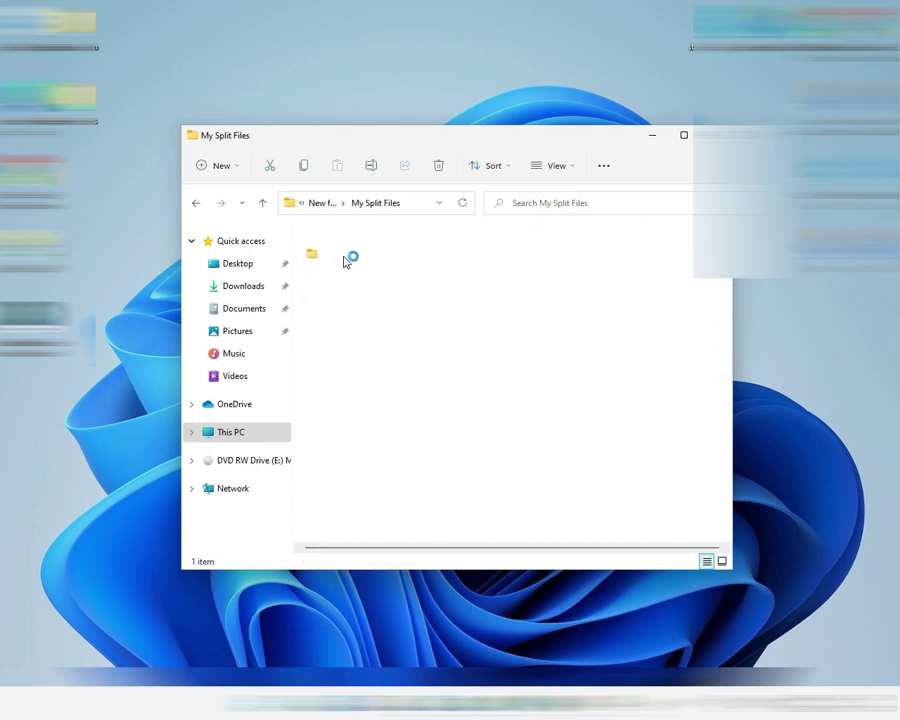
left_click(342, 258)
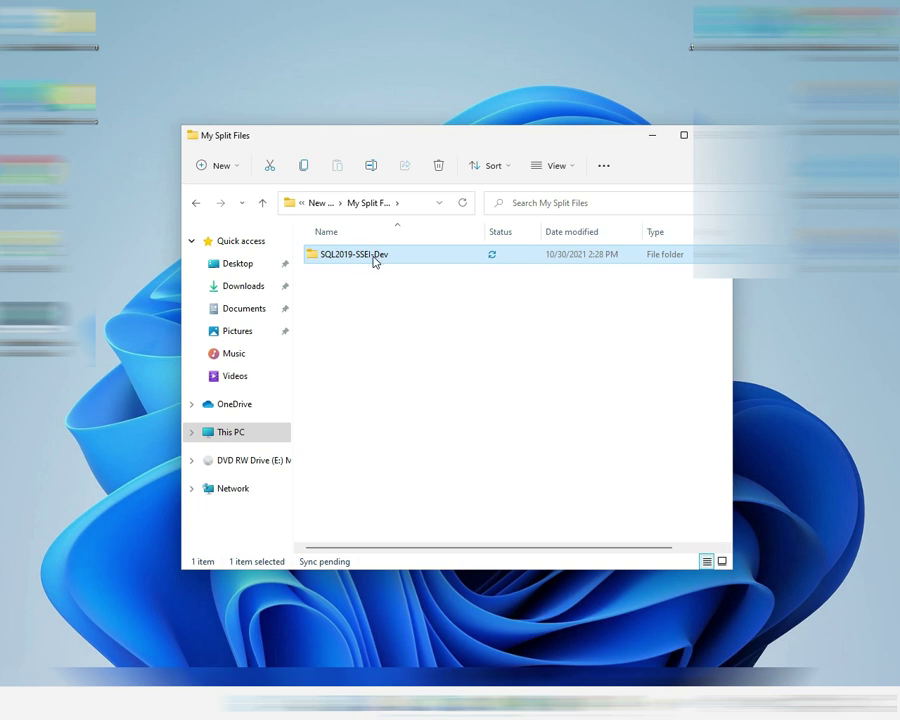
left_click(372, 256)
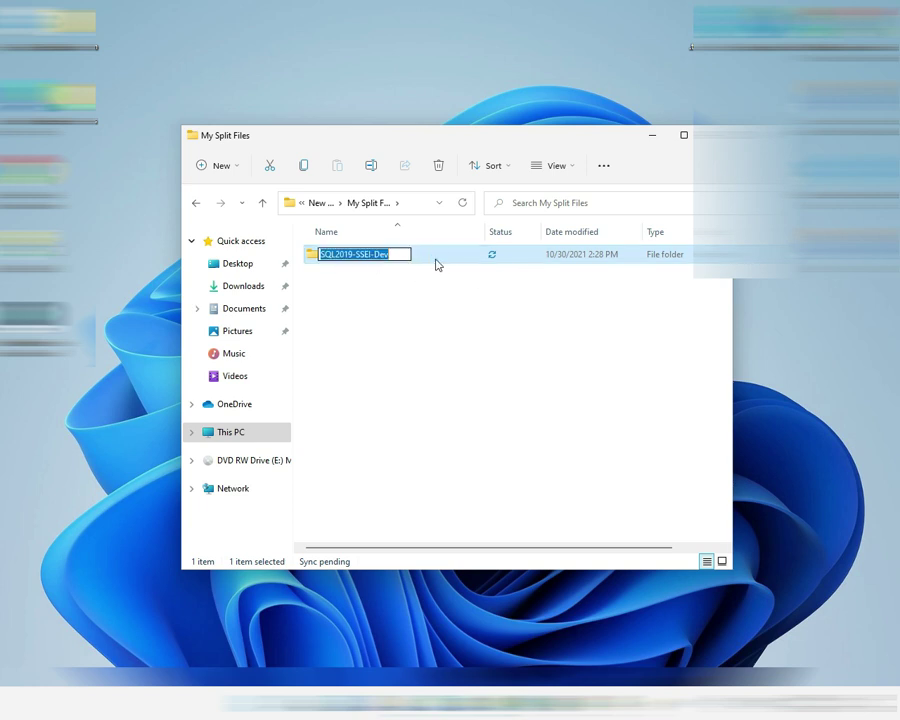
left_click(422, 267)
left_click(420, 267)
left_click(419, 265)
left_click(419, 265)
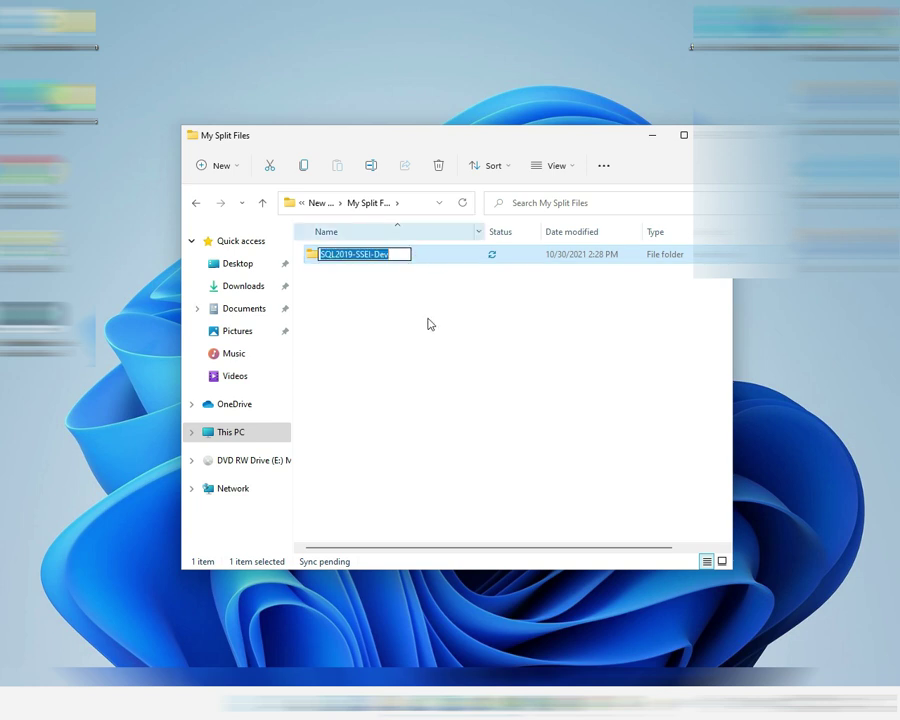
key("Return")
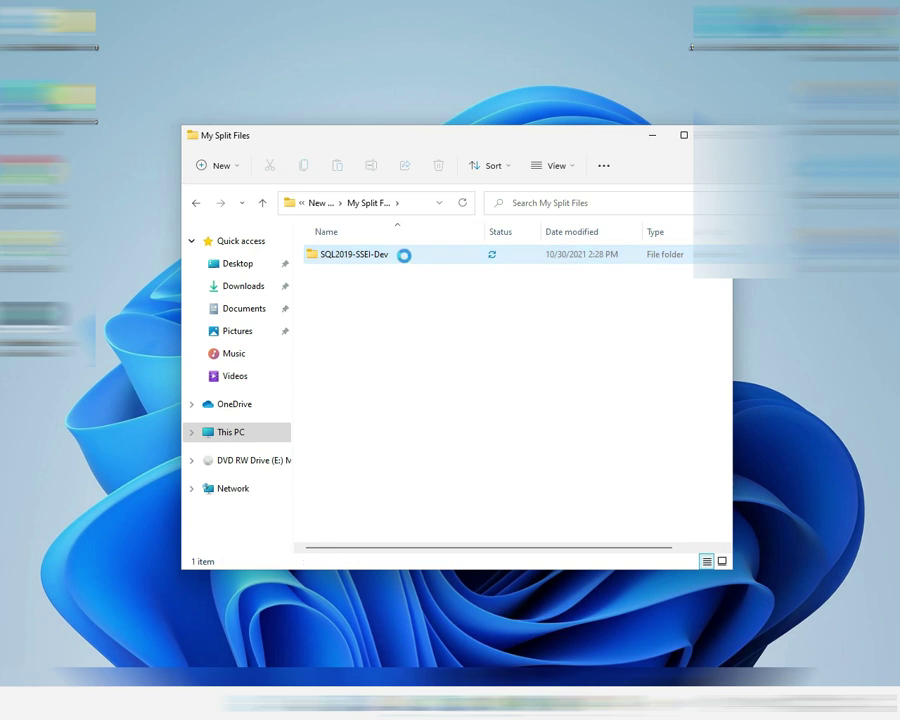
Look through the split pieces in the SQL2019-SSEI-Dev folder and return to My Split Files
double_click(405, 260)
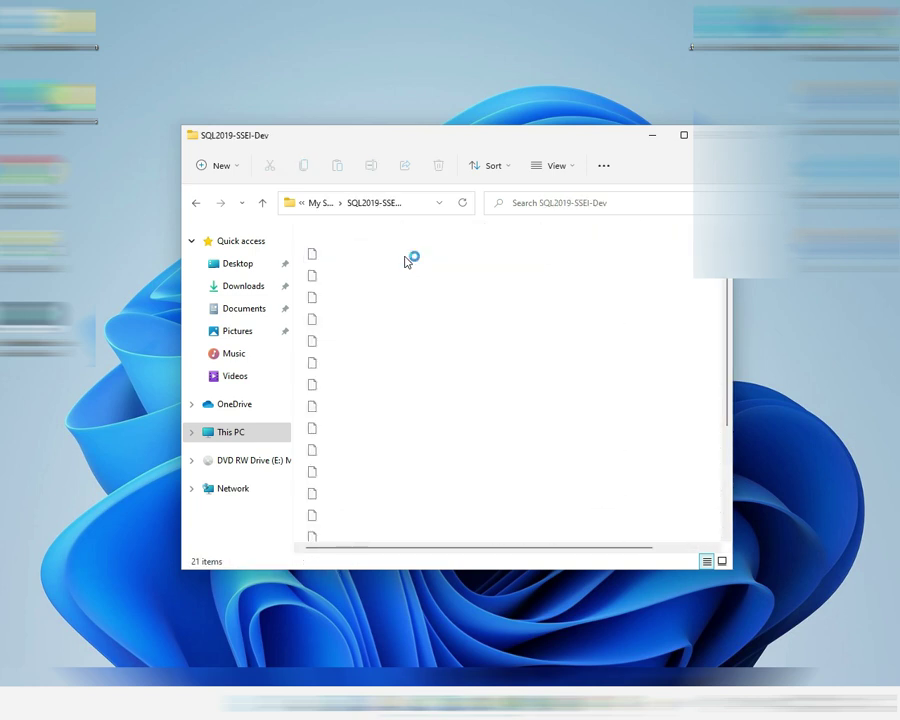
scroll(398, 350, "down", 1)
scroll(398, 337, "down", 2)
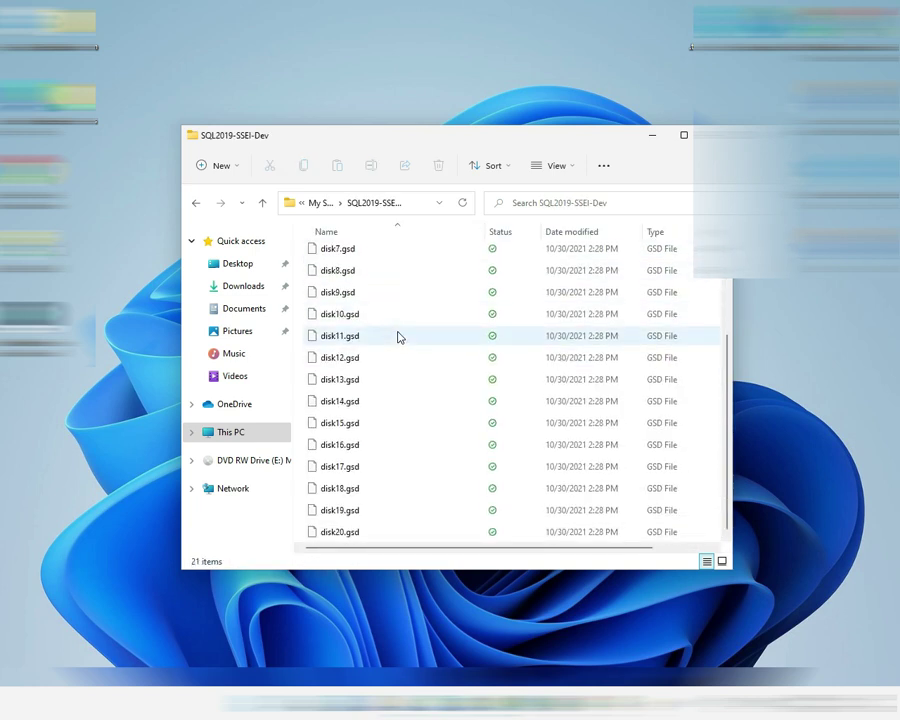
scroll(395, 362, "up", 3)
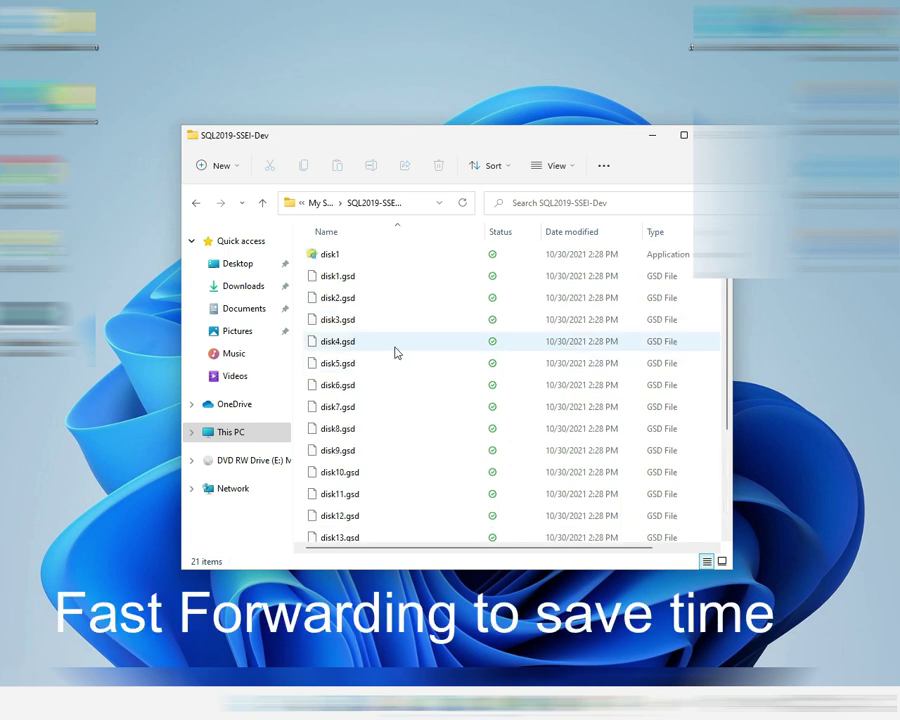
scroll(390, 350, "down", 3)
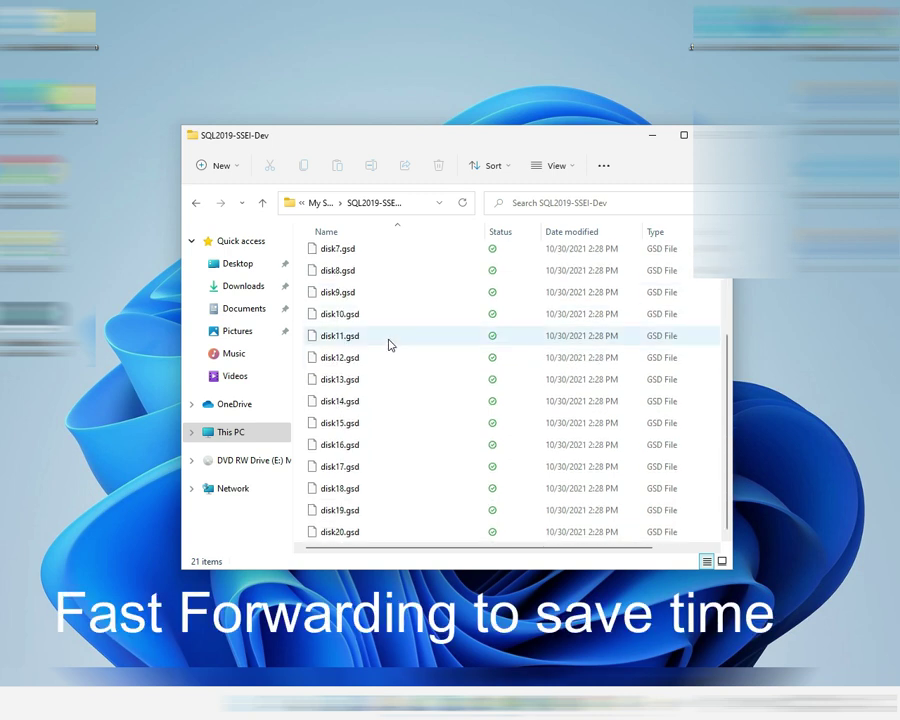
left_click(262, 203)
Switch to GSplit and choose filmora-idco_setup_full1901 from Downloads as the original file to split
key("alt+Tab")
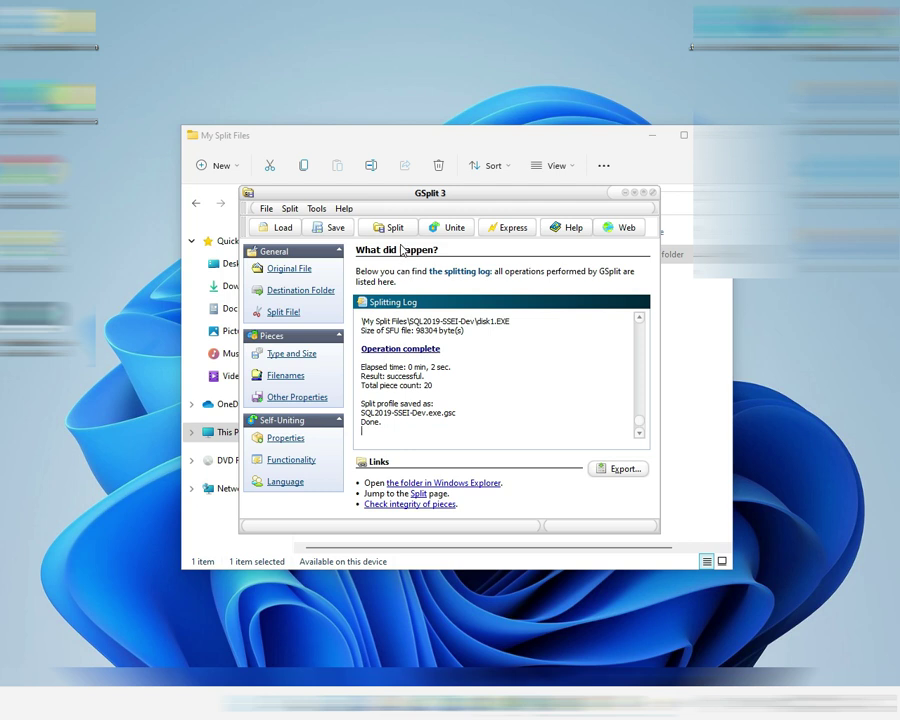
left_click(281, 270)
left_click(392, 376)
left_click(628, 457)
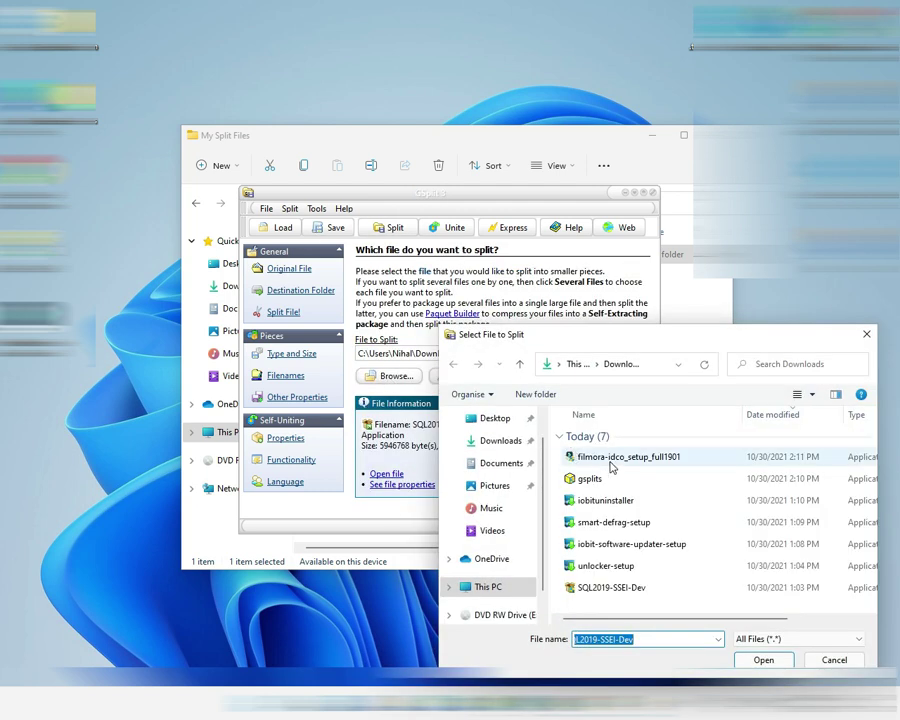
left_click(763, 661)
Create a folder named filmora inside New folder in Documents and set it as the destination path
left_click(292, 291)
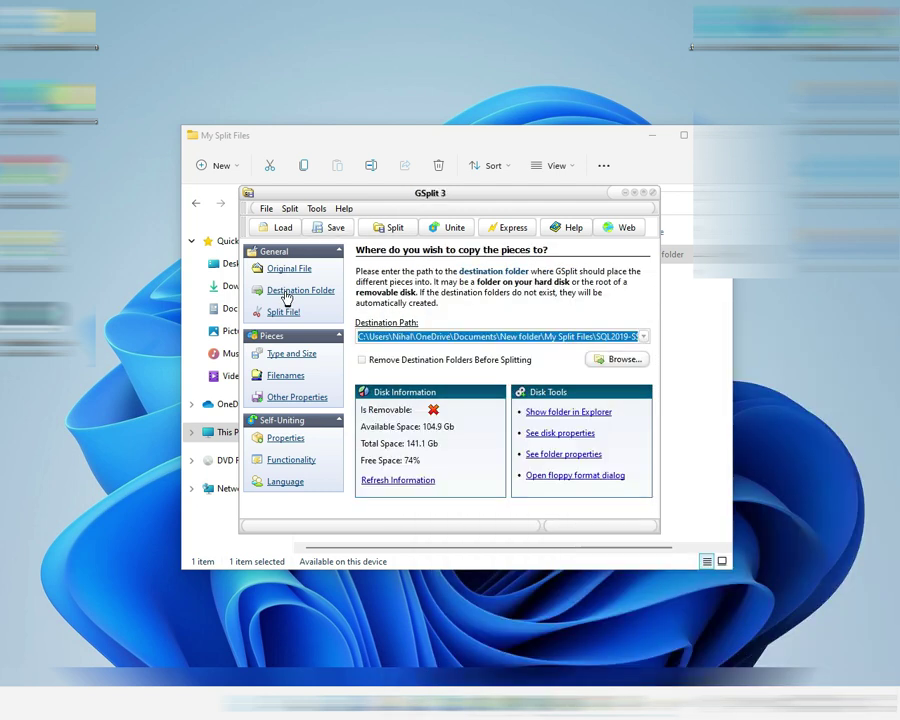
left_click(622, 358)
left_click(433, 398)
left_click(410, 480)
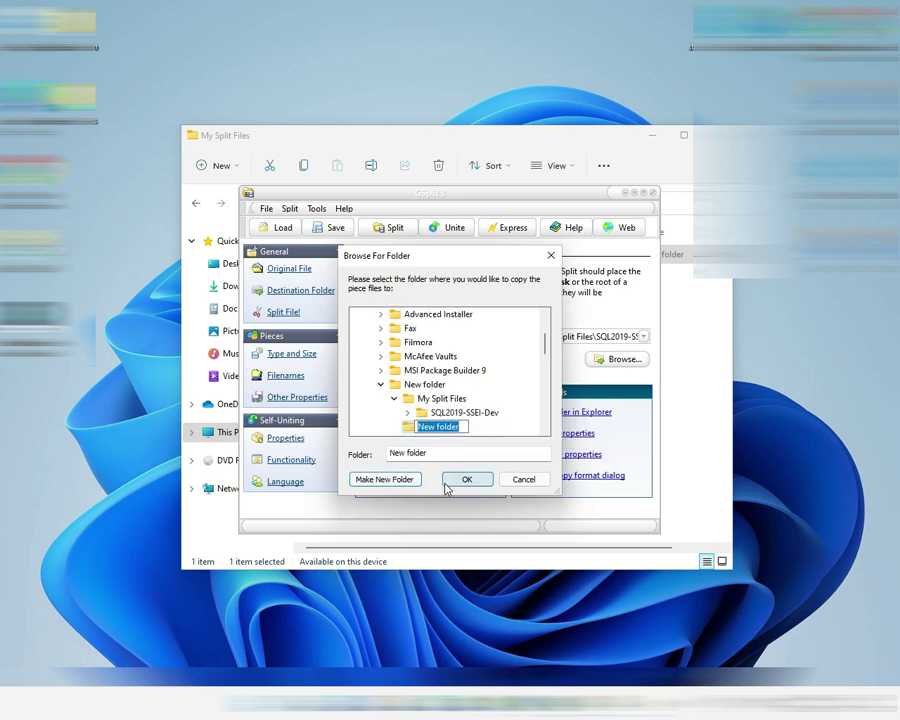
type("filmora")
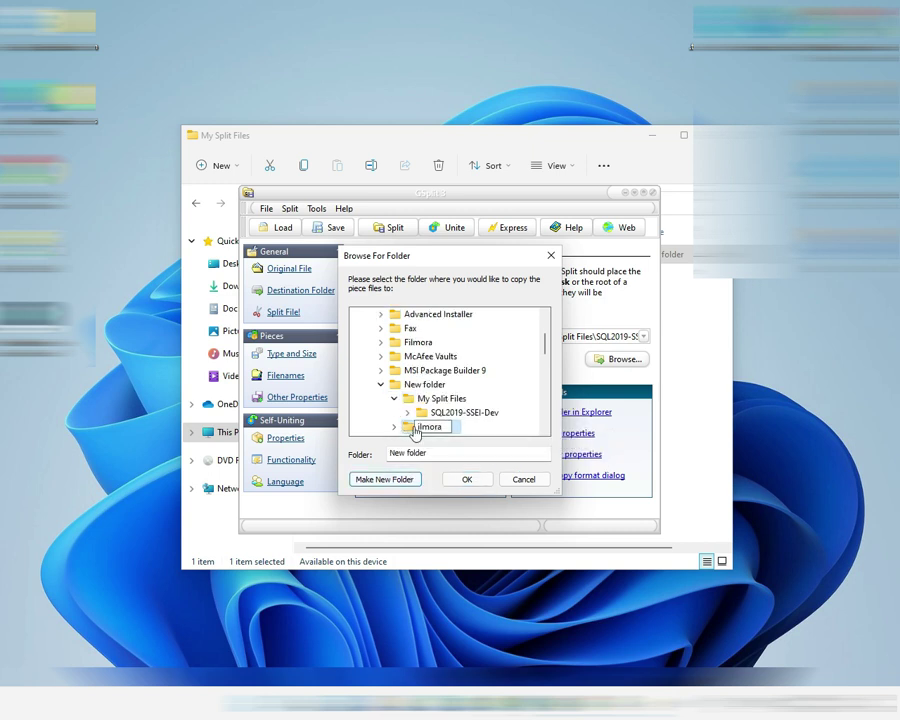
left_click(458, 426)
left_click(481, 484)
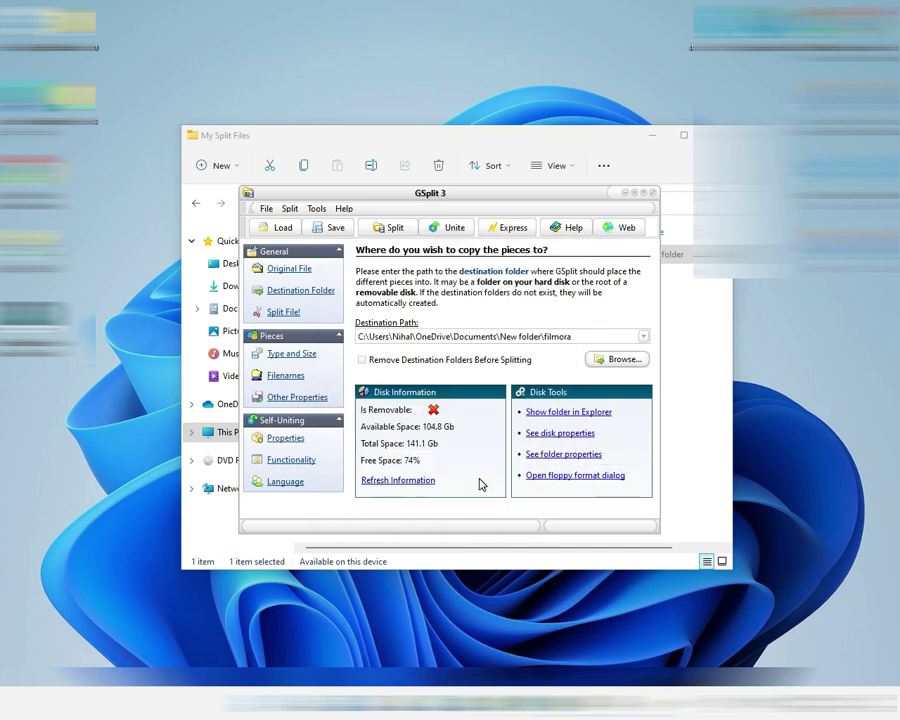
Set the split's thread priority to Highest and the internal buffer size to 106 kB
left_click(281, 312)
left_click(470, 347)
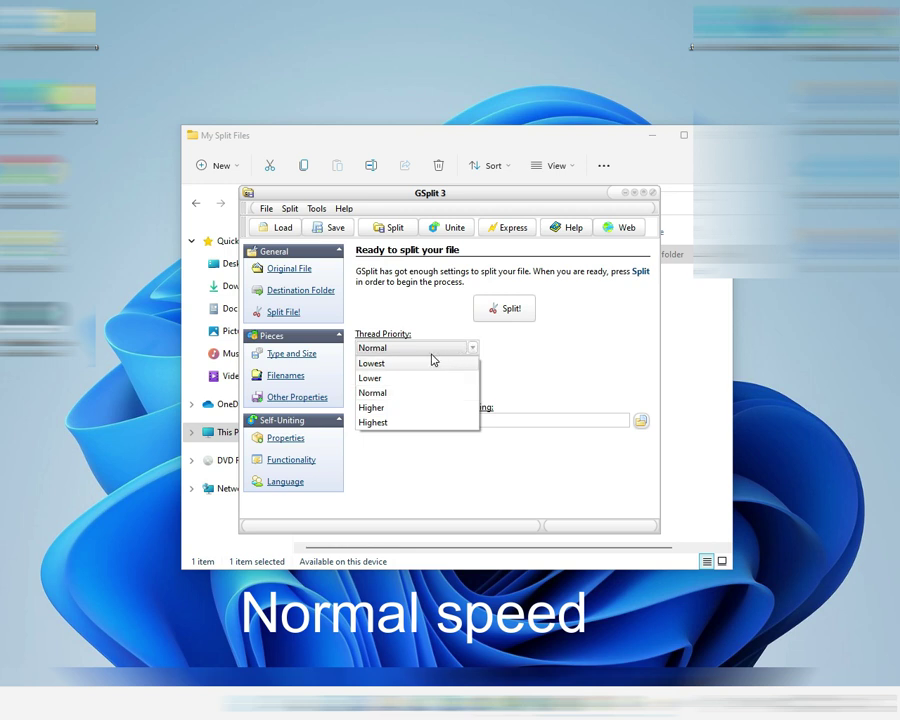
left_click(432, 422)
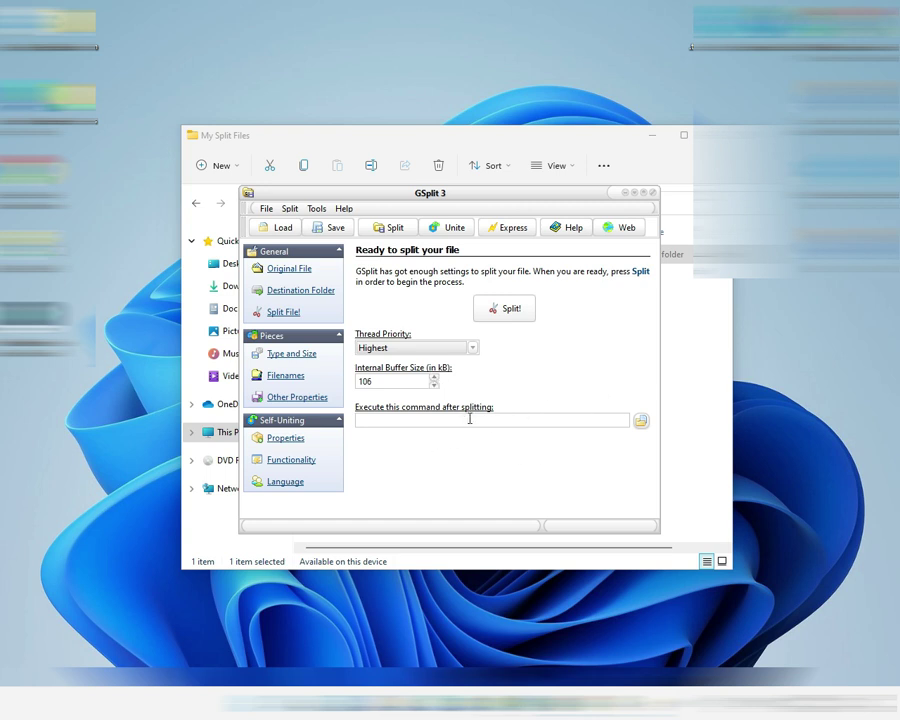
Set gsplits from Downloads as the command to execute after splitting, and start splitting the file
left_click(474, 419)
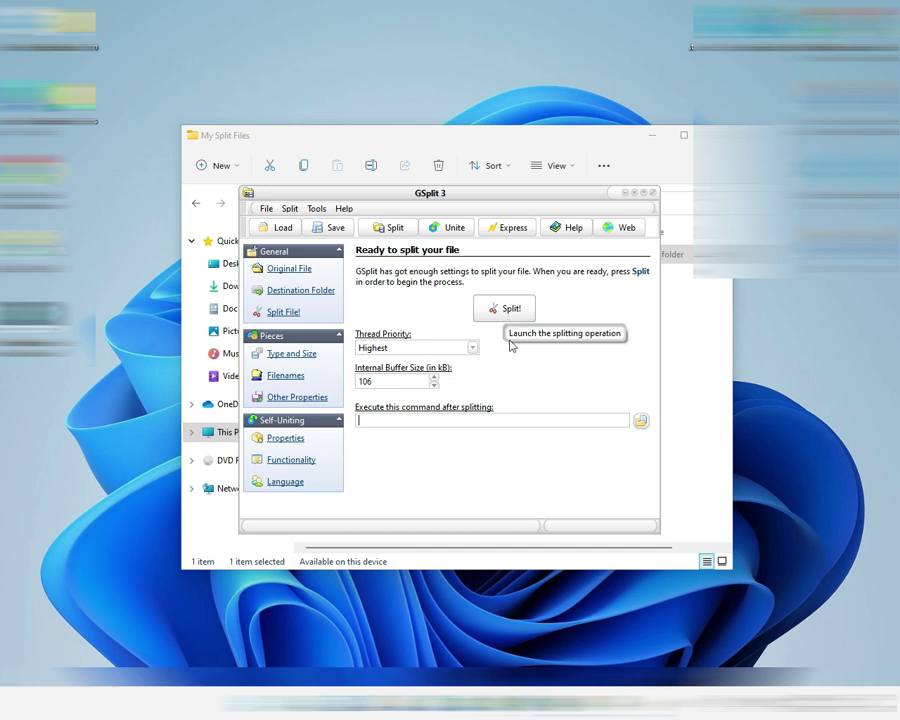
left_click(641, 420)
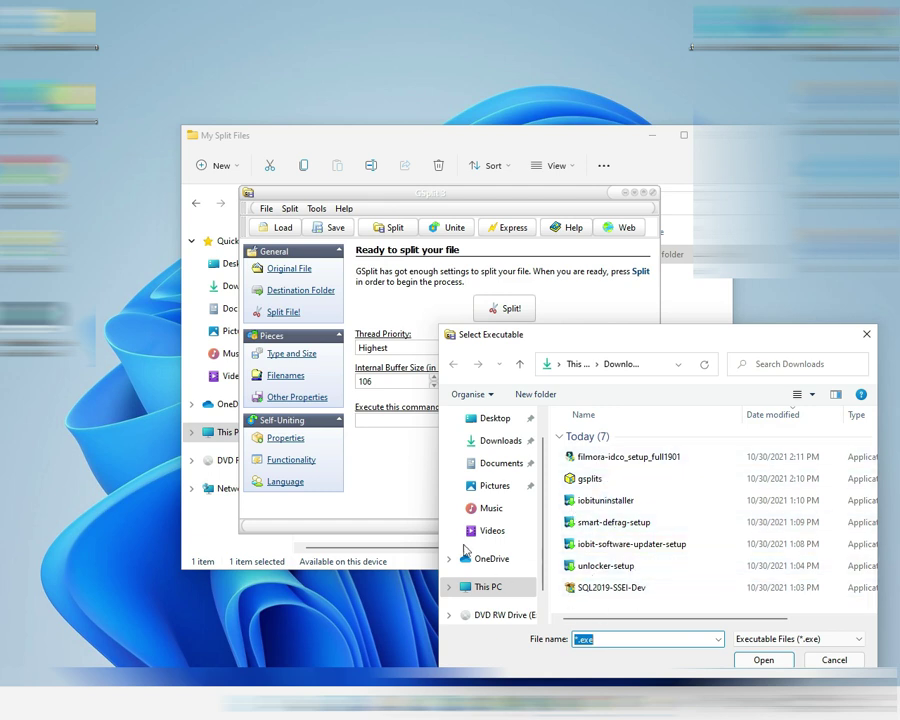
left_click(482, 486)
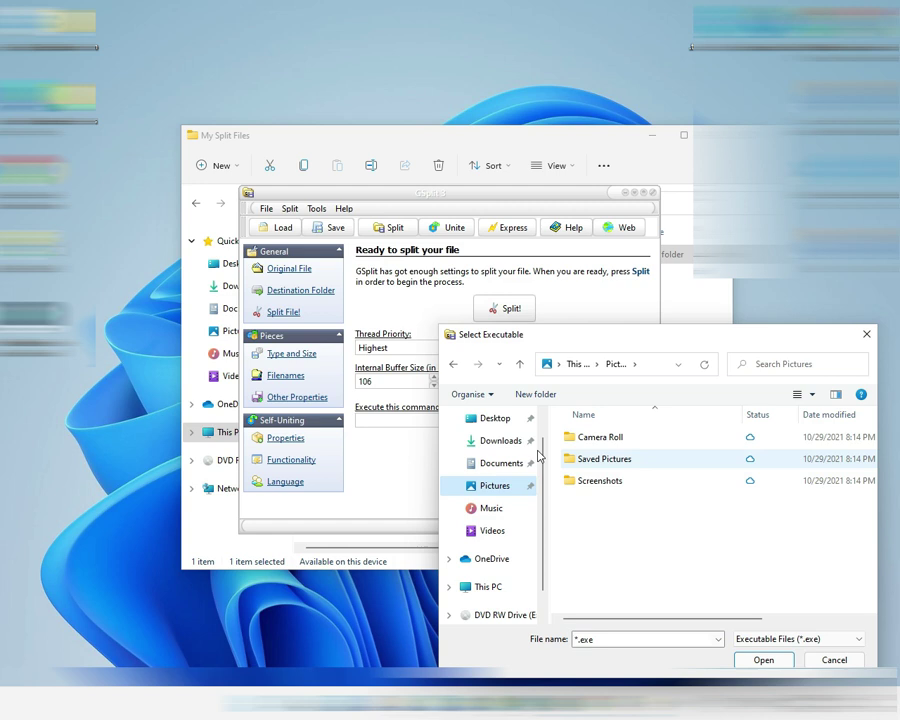
left_click(506, 442)
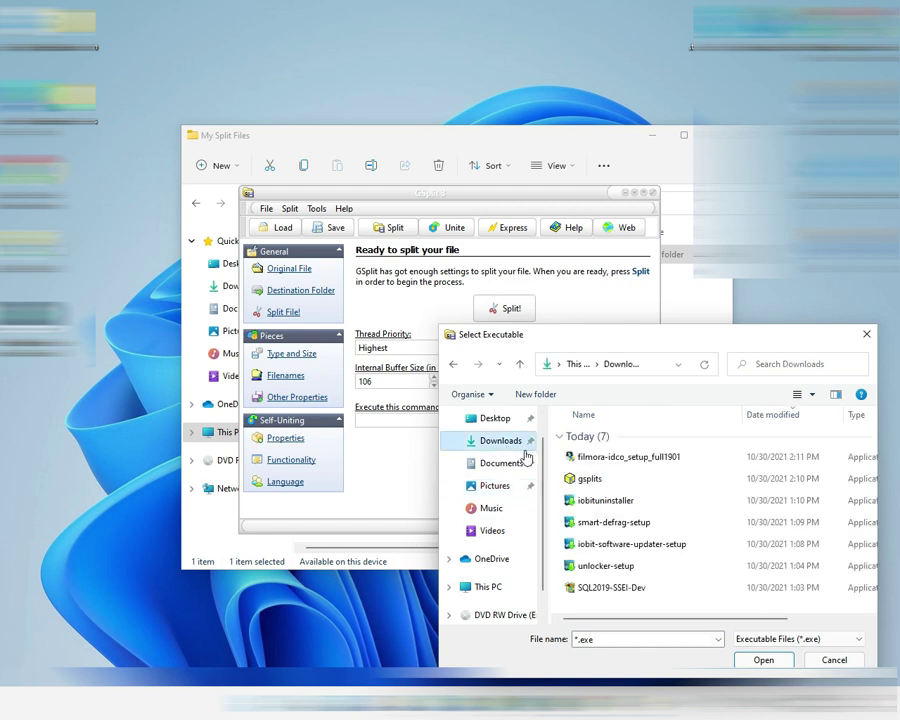
left_click(590, 479)
left_click(766, 660)
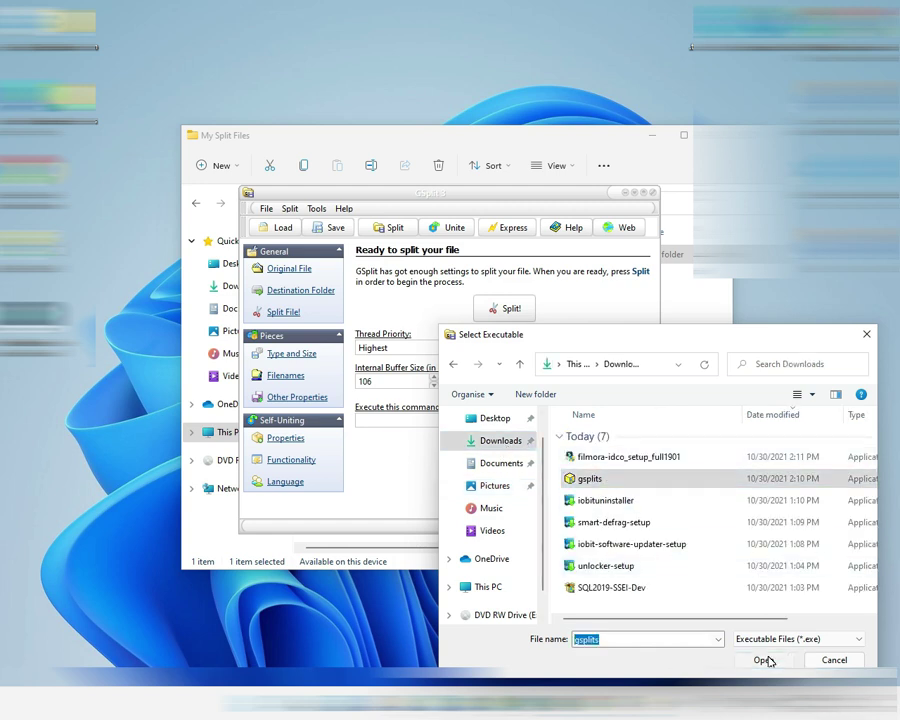
left_click(516, 308)
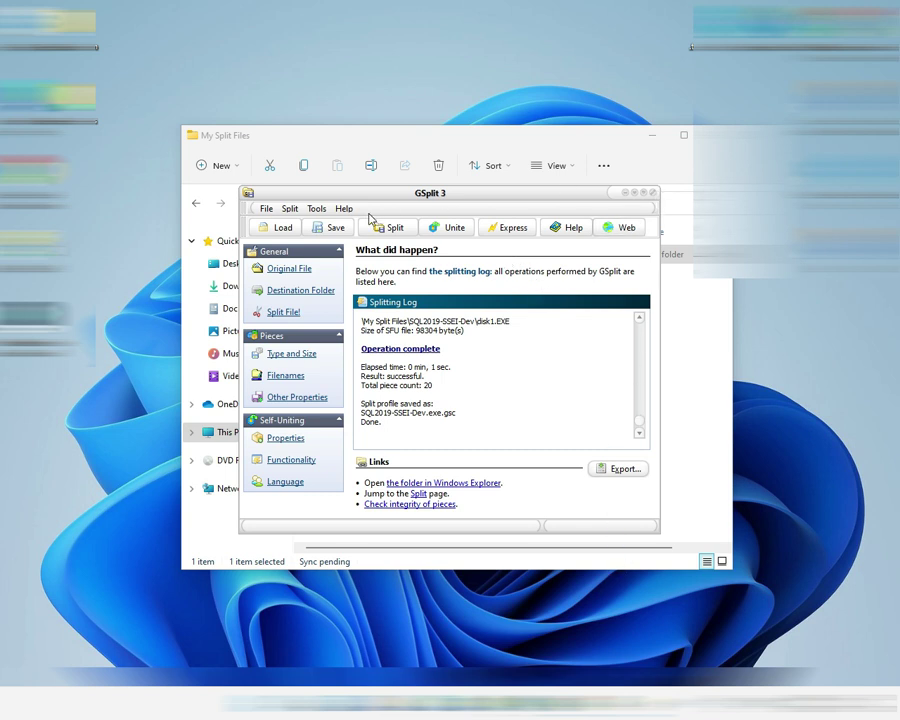
Close GSplit and launch GUnite
left_click_drag(301, 197, 466, 303)
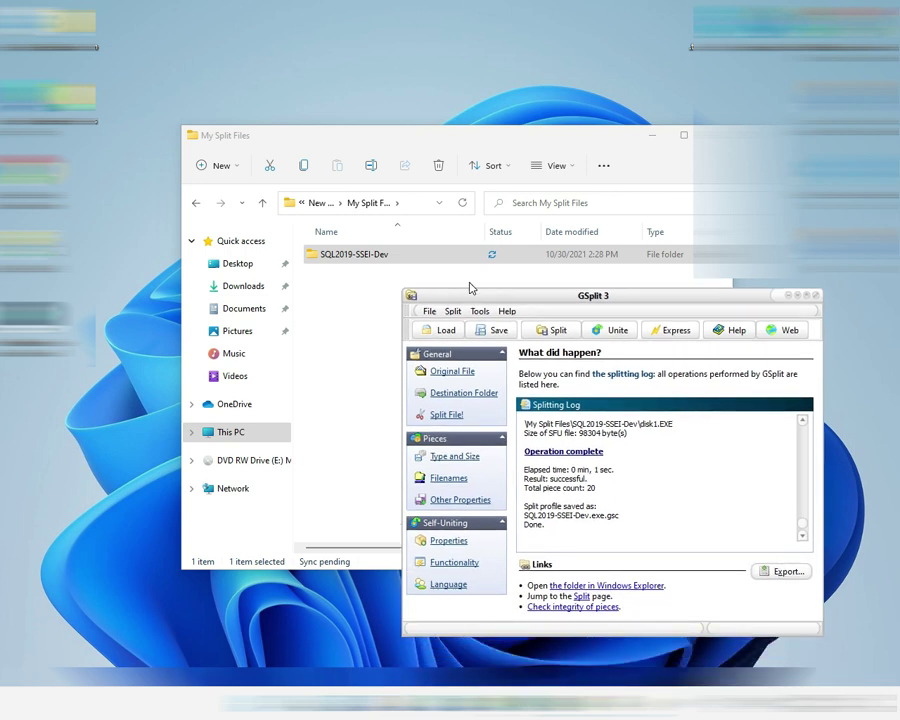
left_click(817, 298)
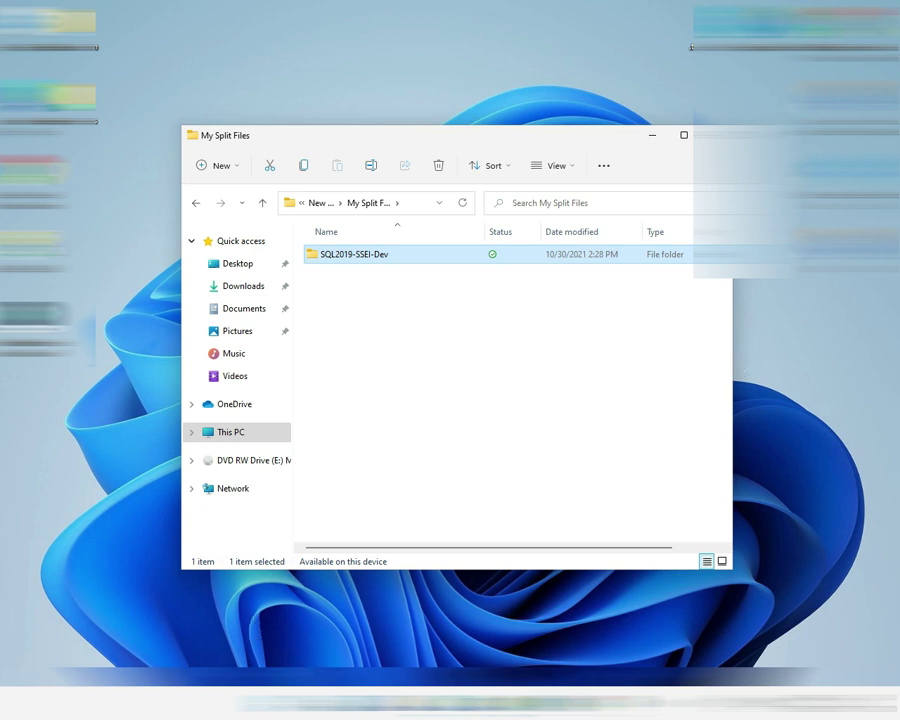
left_click(315, 705)
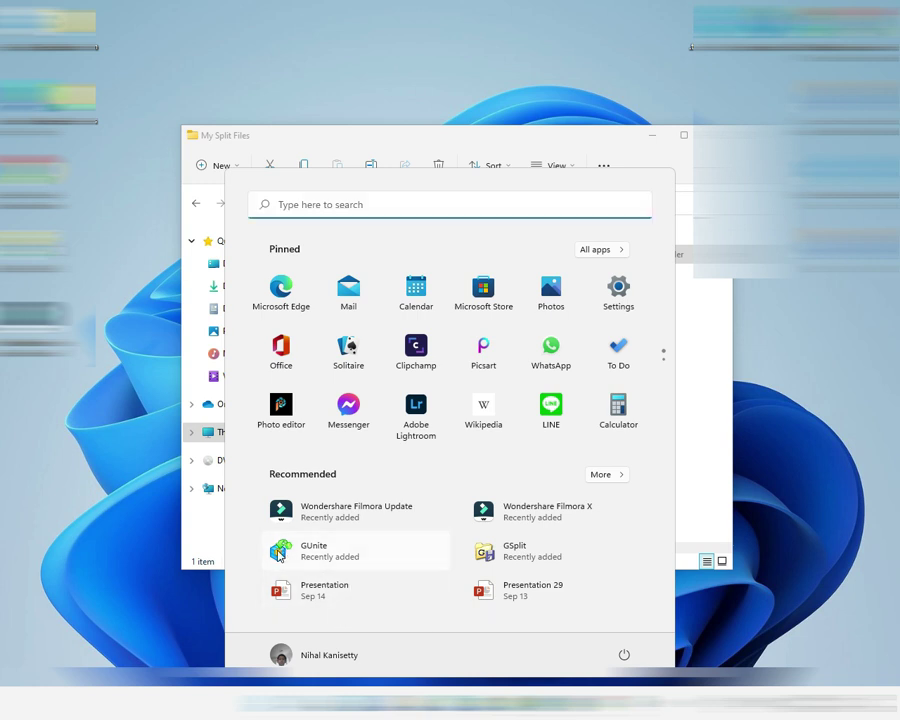
left_click(330, 560)
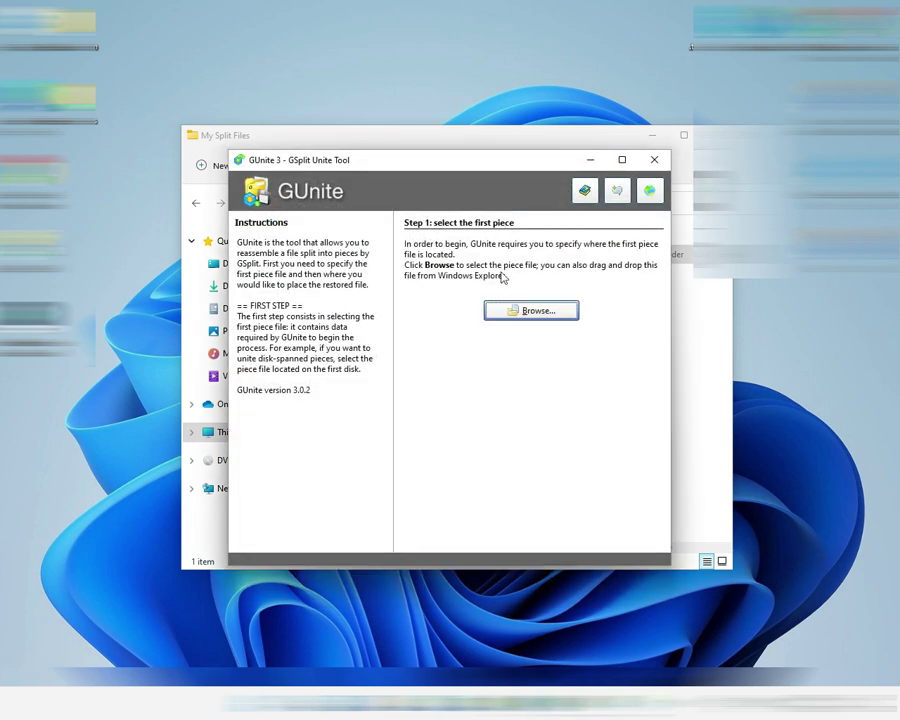
Load disk1.gsd from the filmora folder inside New folder in Documents as the first piece to unite
left_click(564, 318)
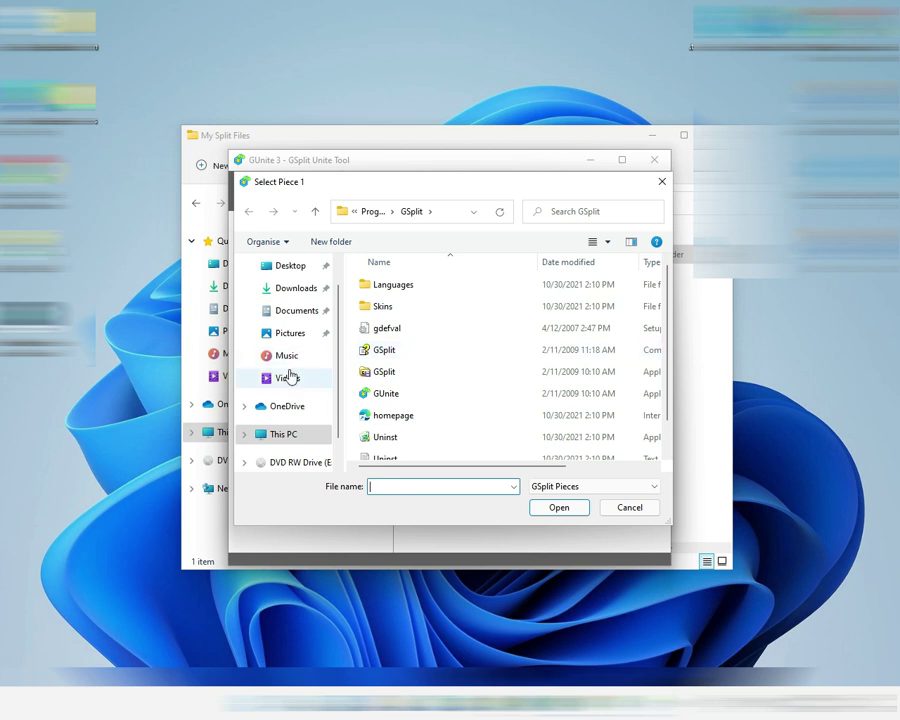
scroll(291, 376, "down", 1)
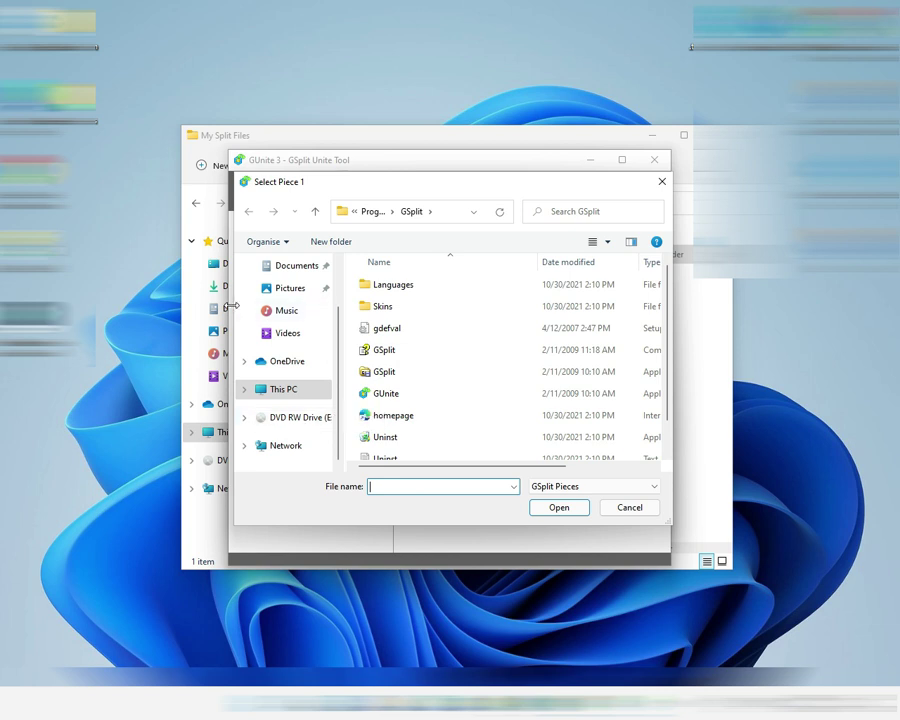
scroll(322, 341, "up", 1)
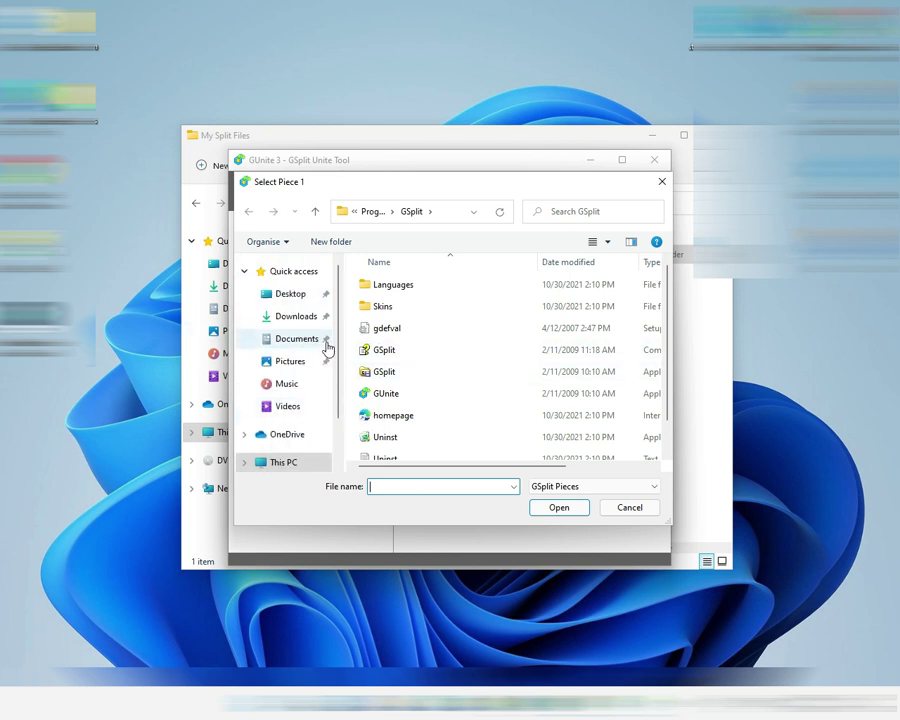
left_click(300, 337)
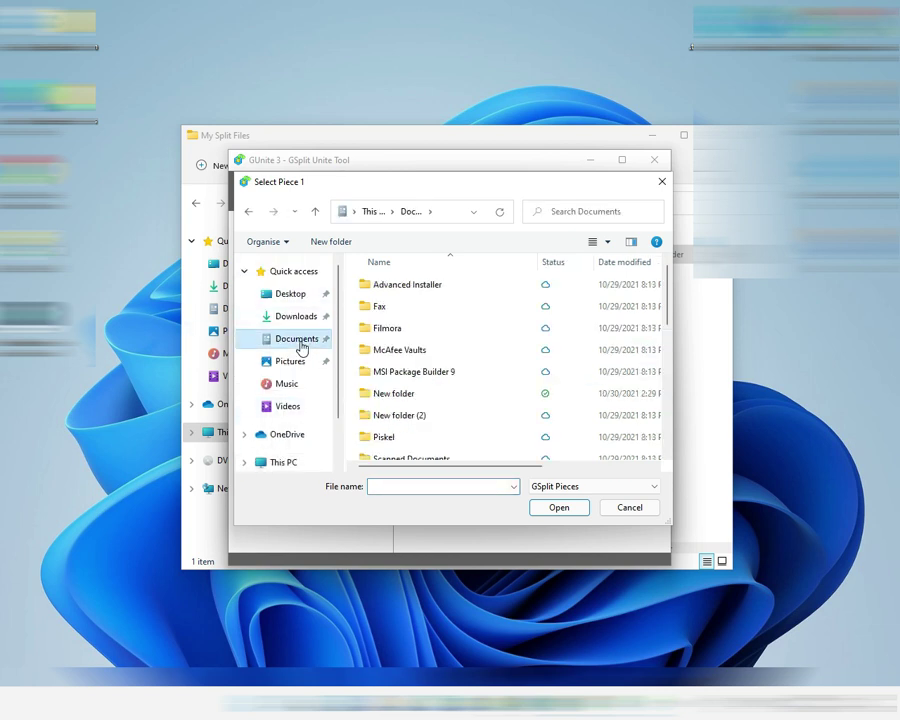
scroll(417, 342, "down", 5)
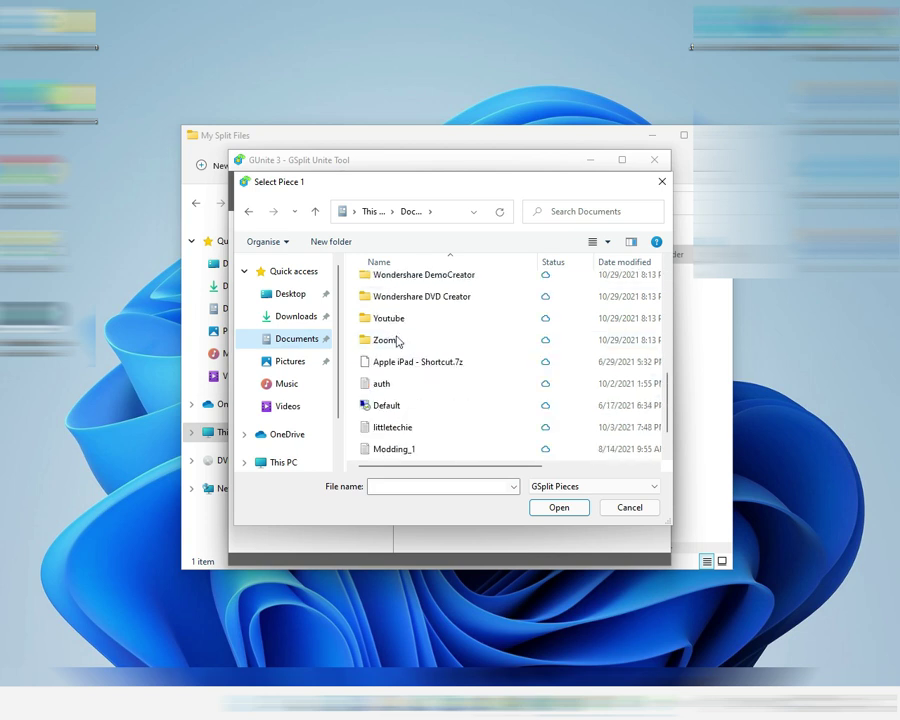
scroll(408, 350, "up", 5)
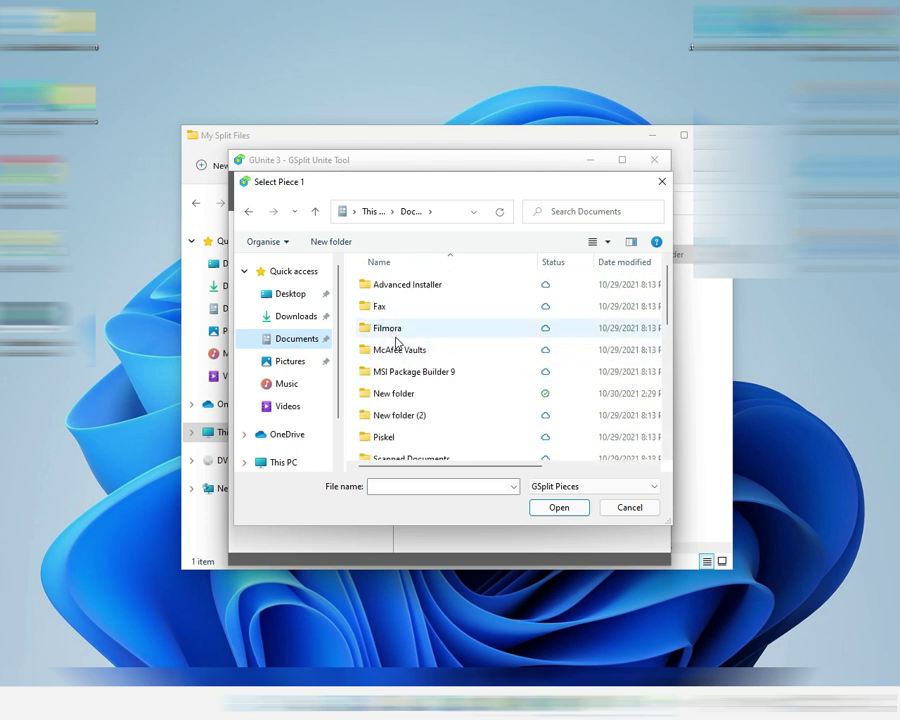
scroll(420, 322, "down", 3)
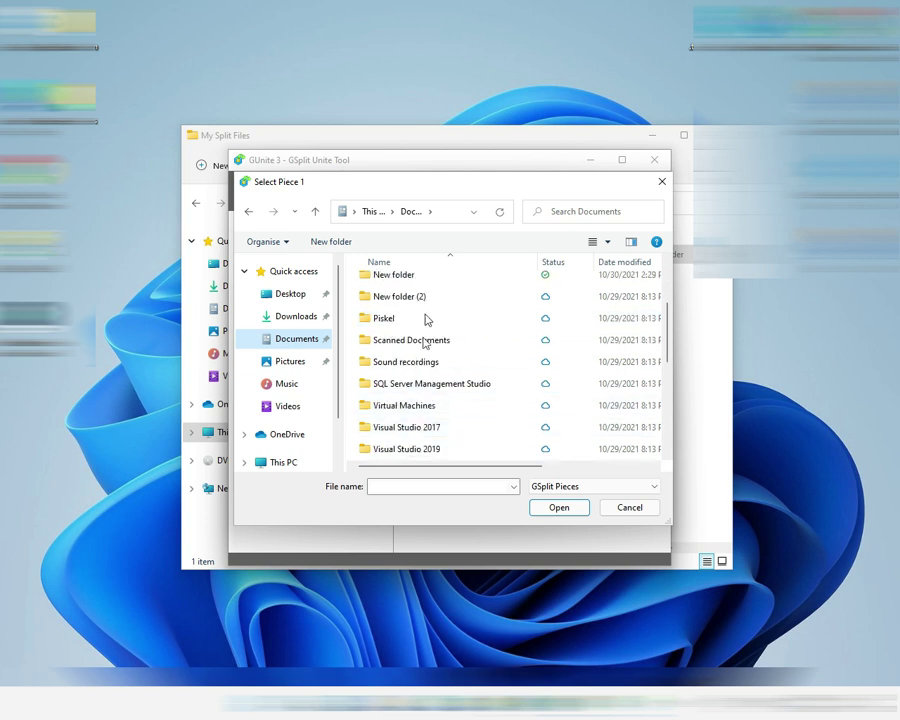
double_click(398, 276)
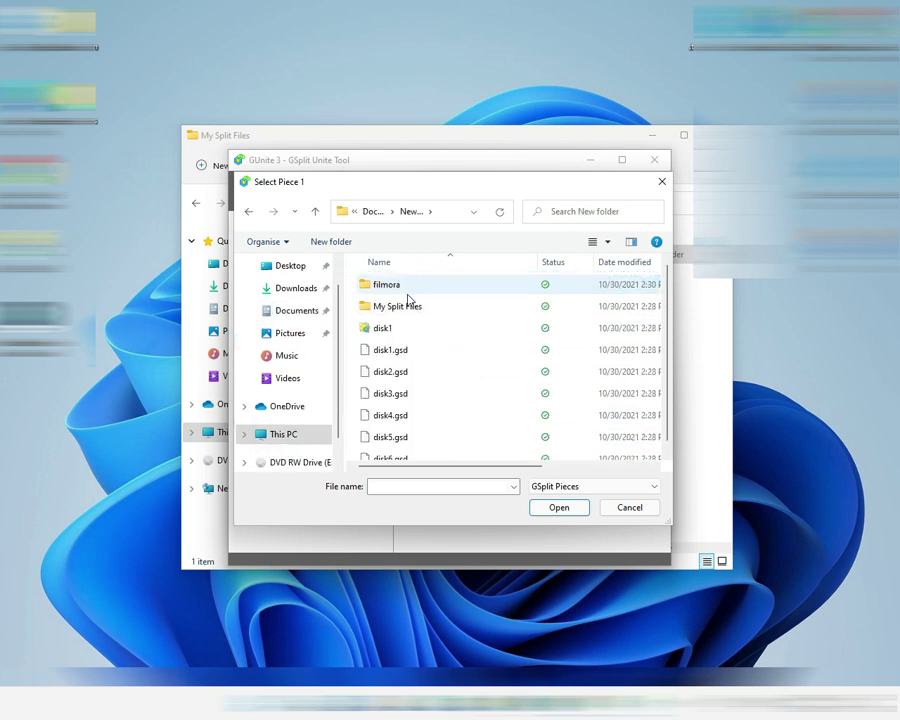
left_click(411, 292)
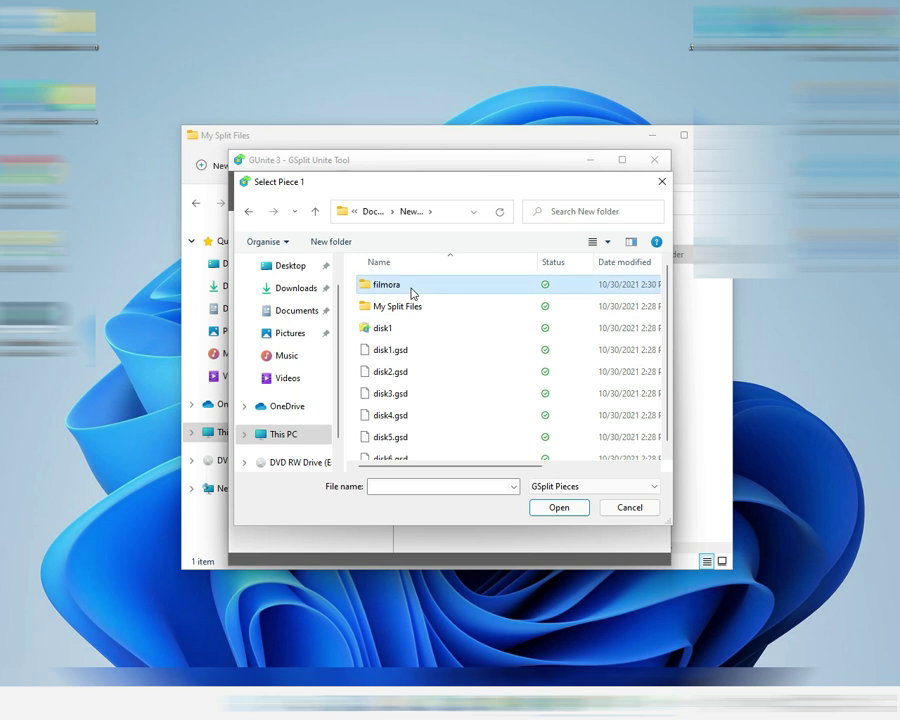
double_click(411, 292)
left_click(387, 292)
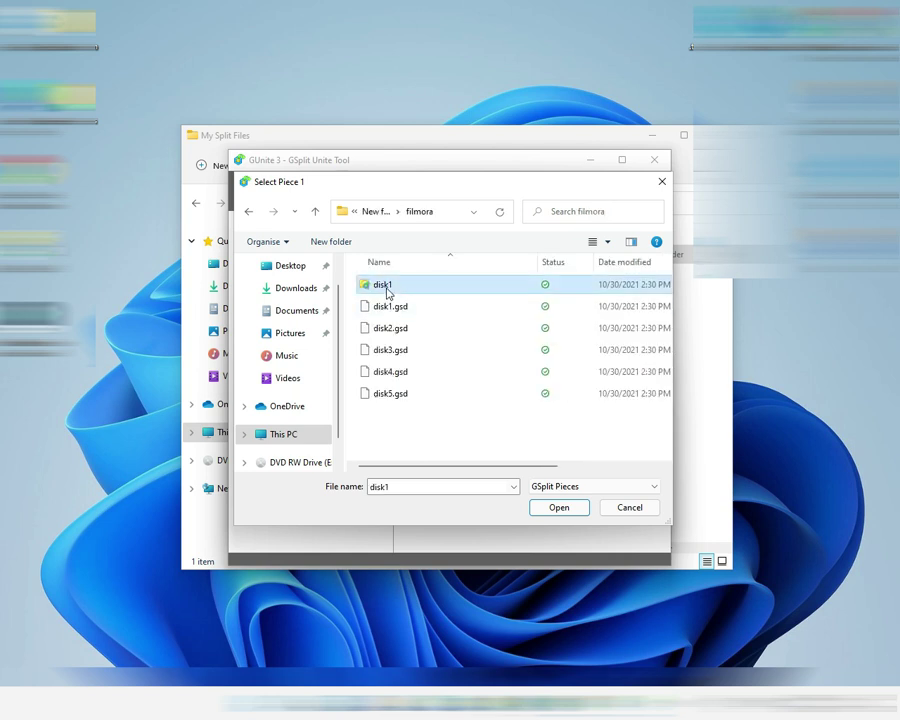
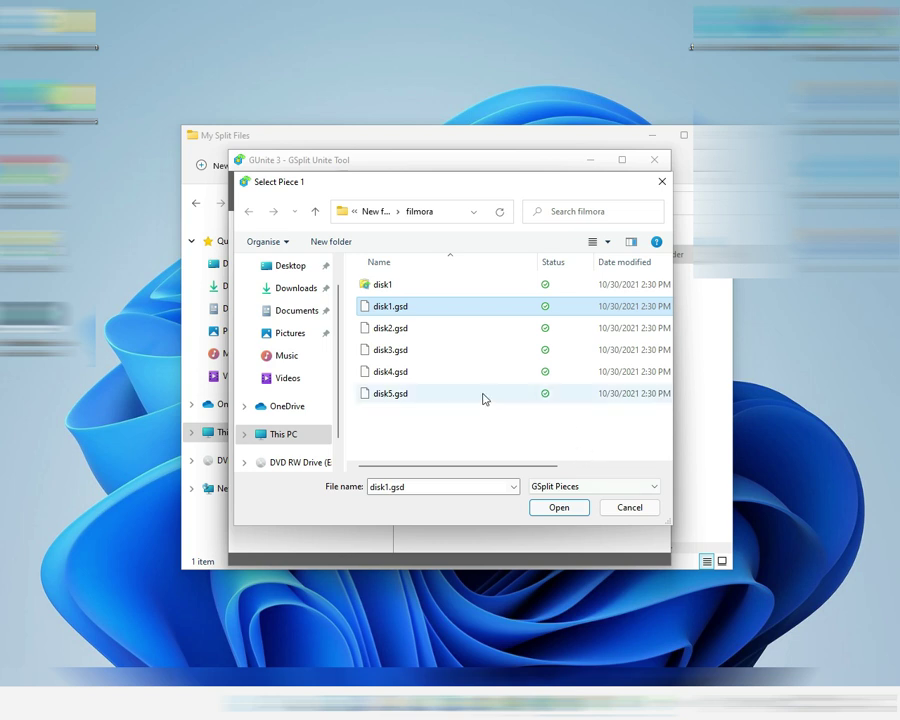
left_click(558, 508)
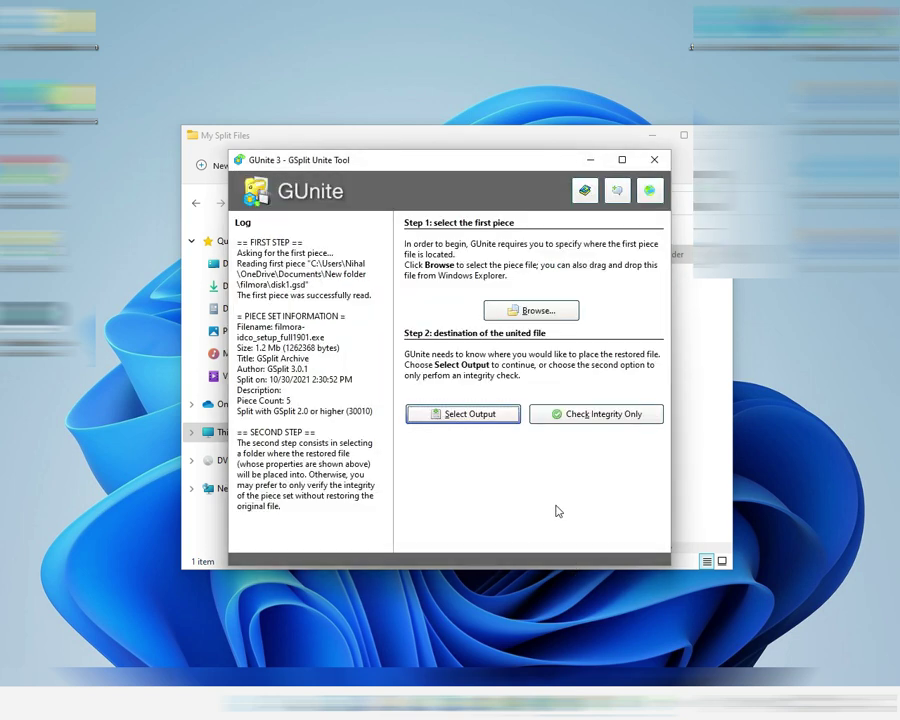
left_click(531, 312)
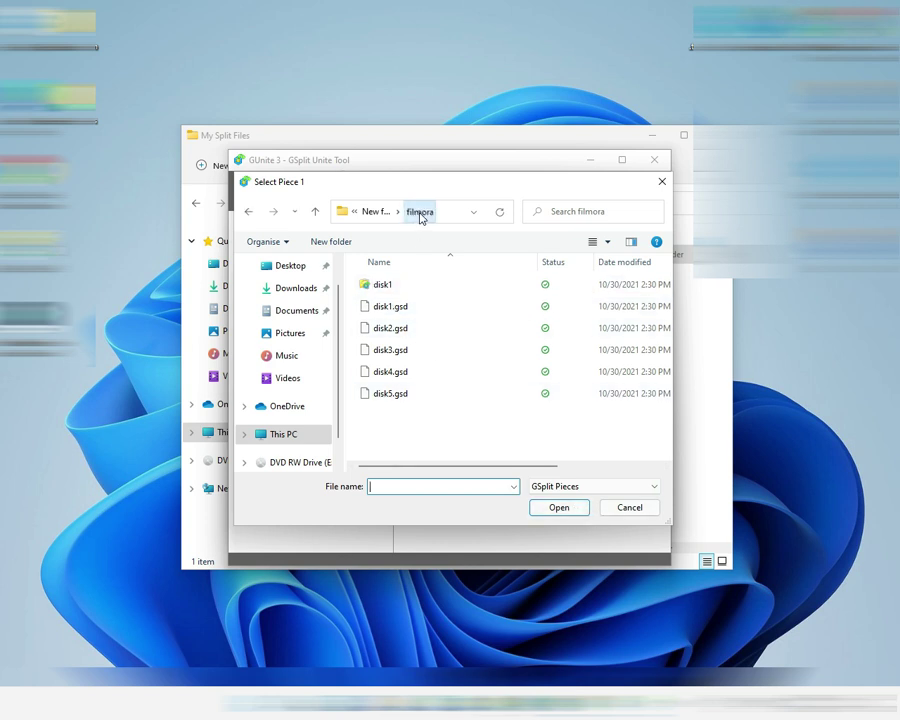
left_click(372, 211)
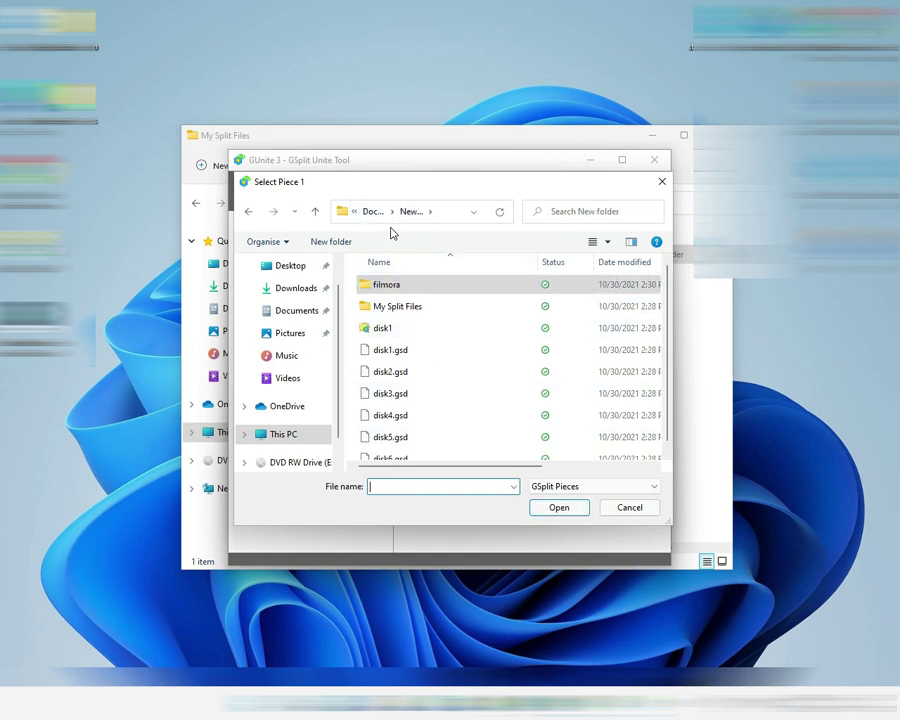
double_click(392, 288)
left_click(388, 307)
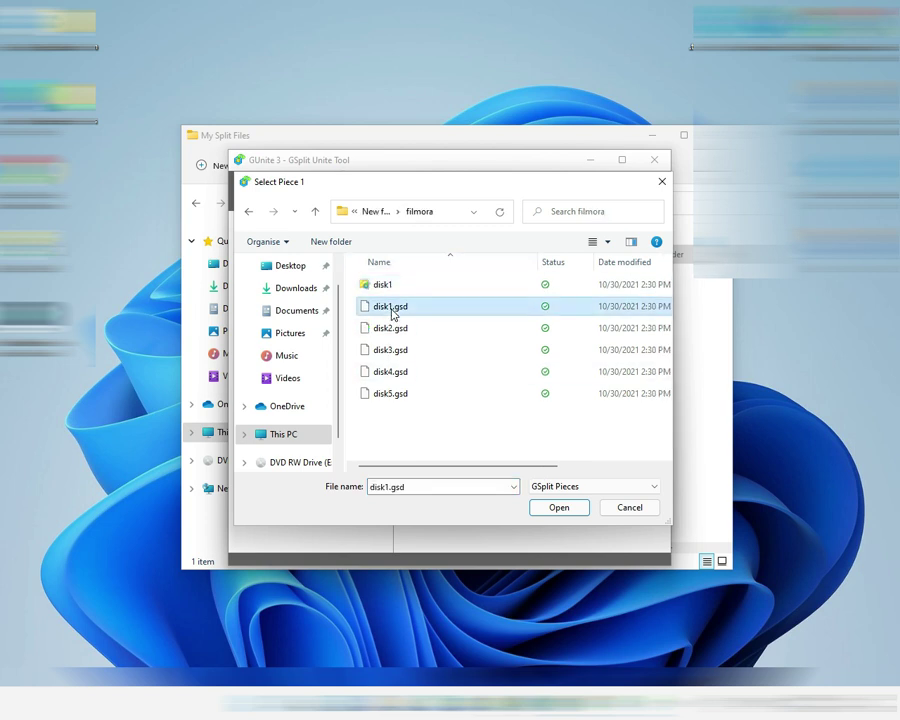
left_click(395, 327)
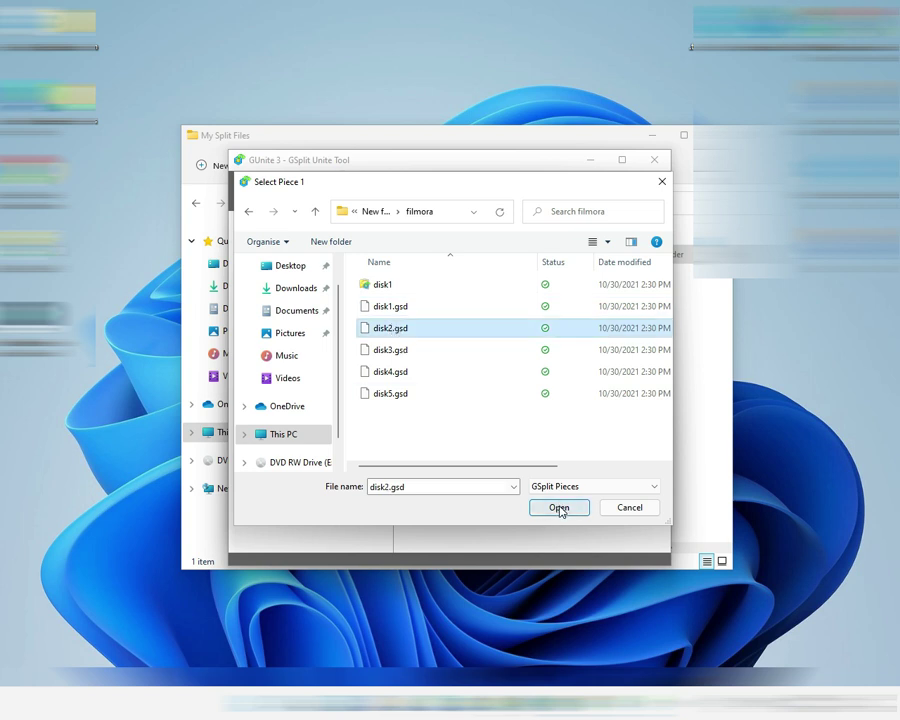
left_click(630, 508)
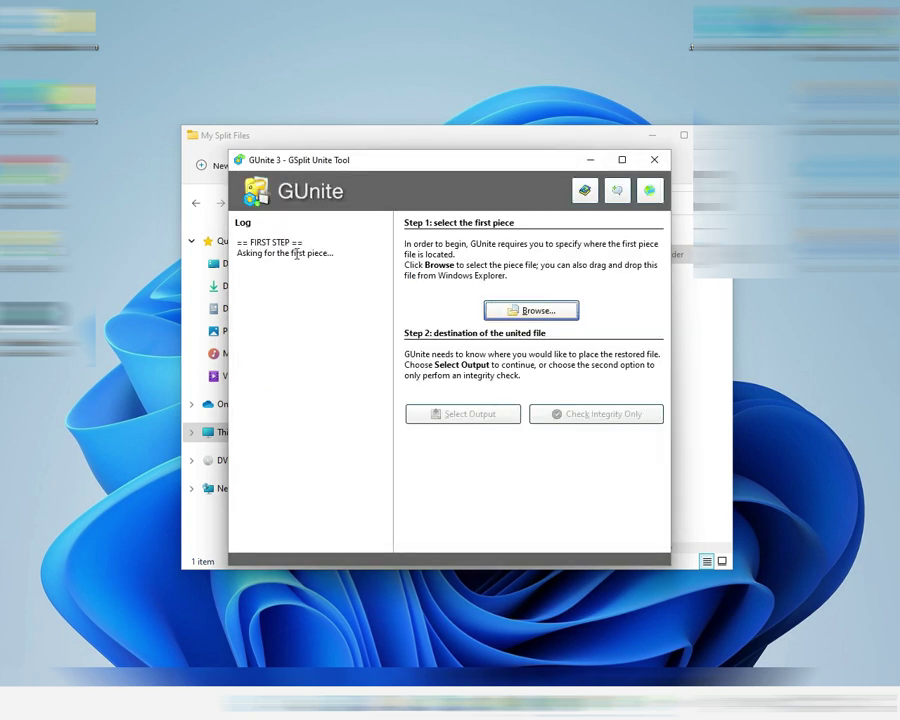
Select disk1.gsd in the filmora folder again as the first piece file
left_click(545, 312)
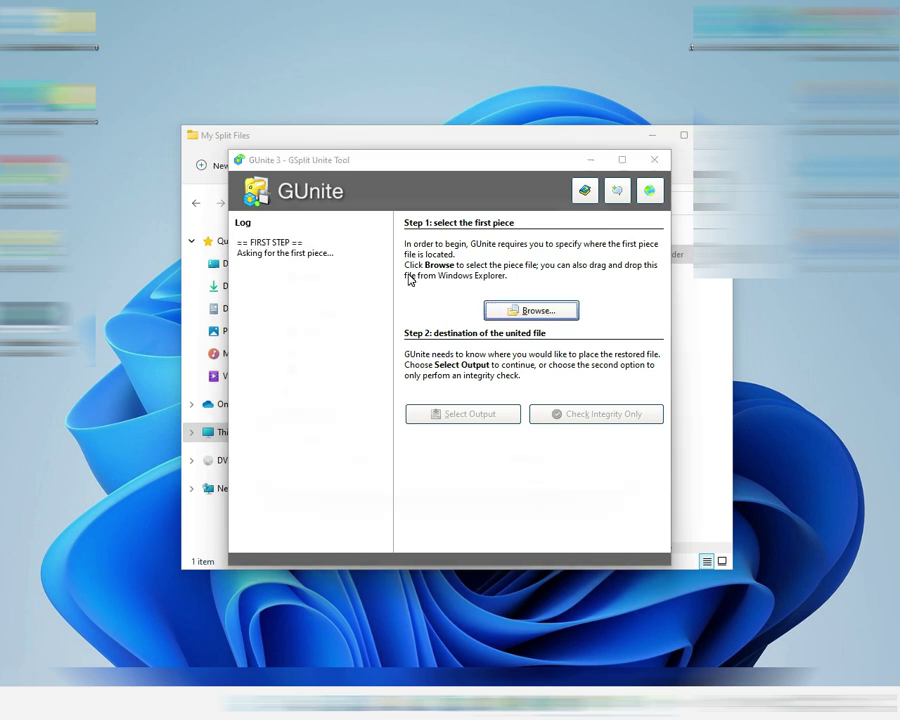
left_click(398, 305)
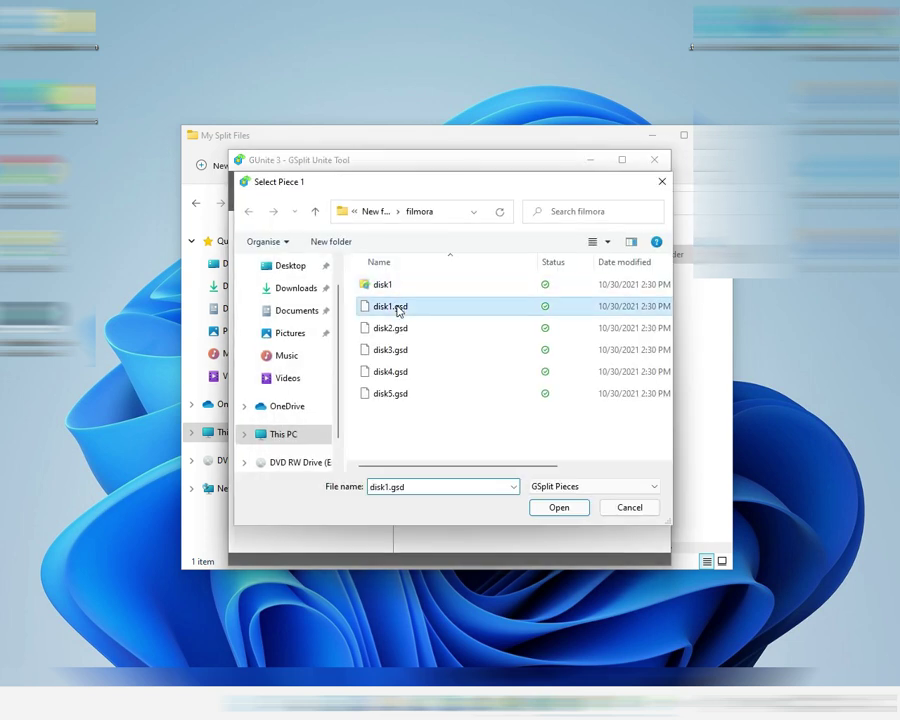
left_click(563, 510)
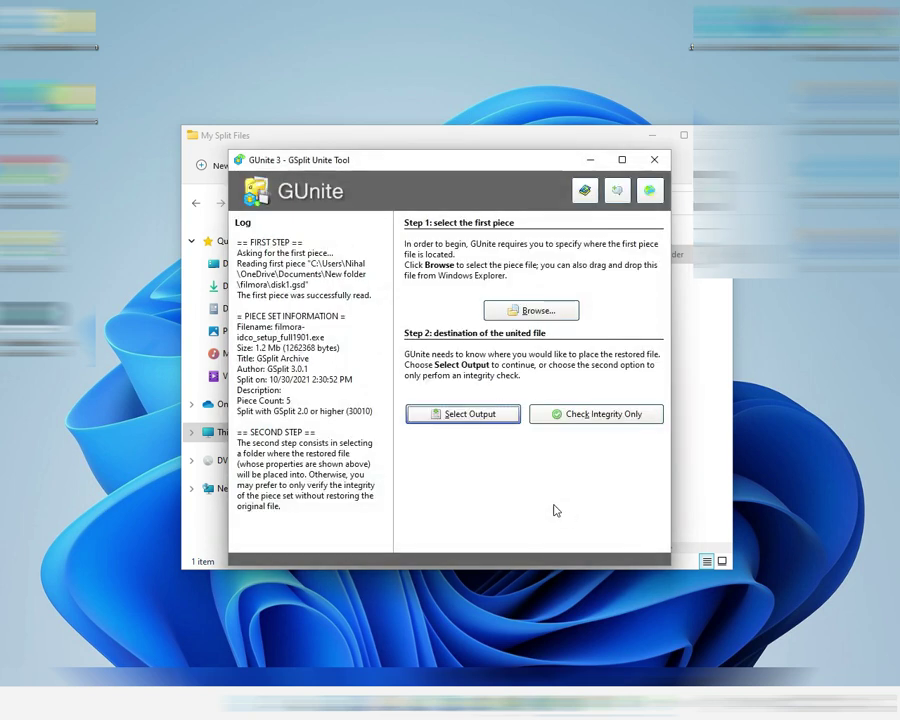
Create a folder named New folder in Downloads and set it as the output path for the restored filmora-idco_setup_full1901 file
left_click(463, 414)
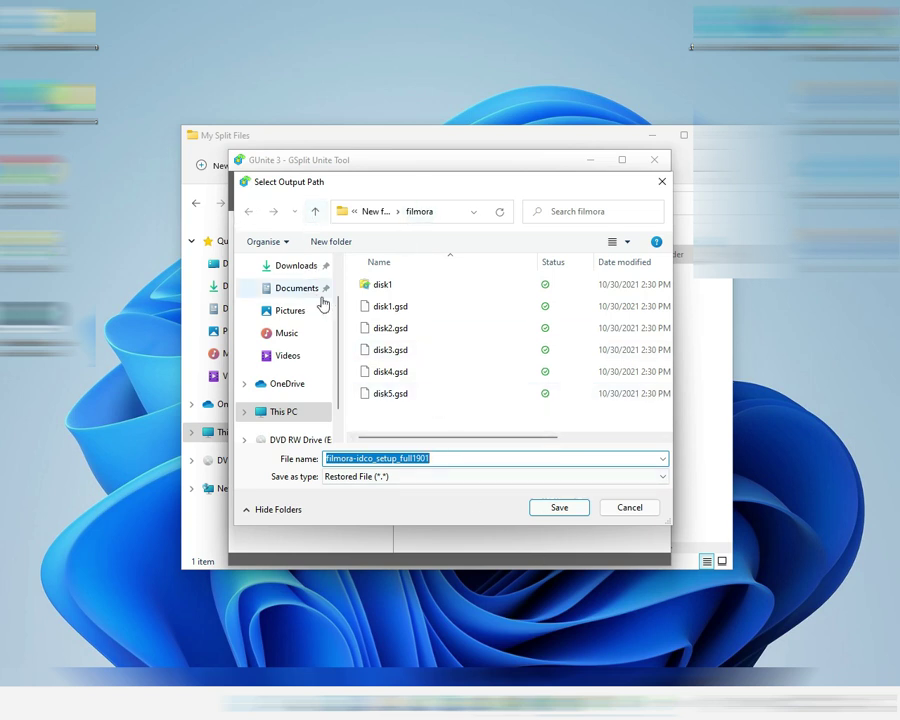
left_click(296, 268)
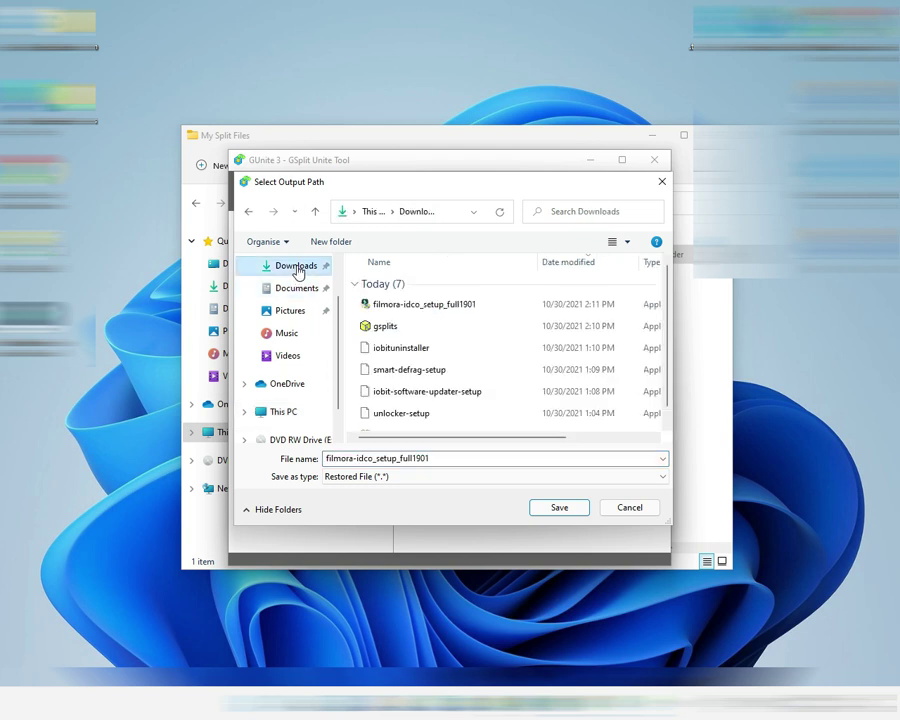
left_click(334, 243)
left_click(440, 419)
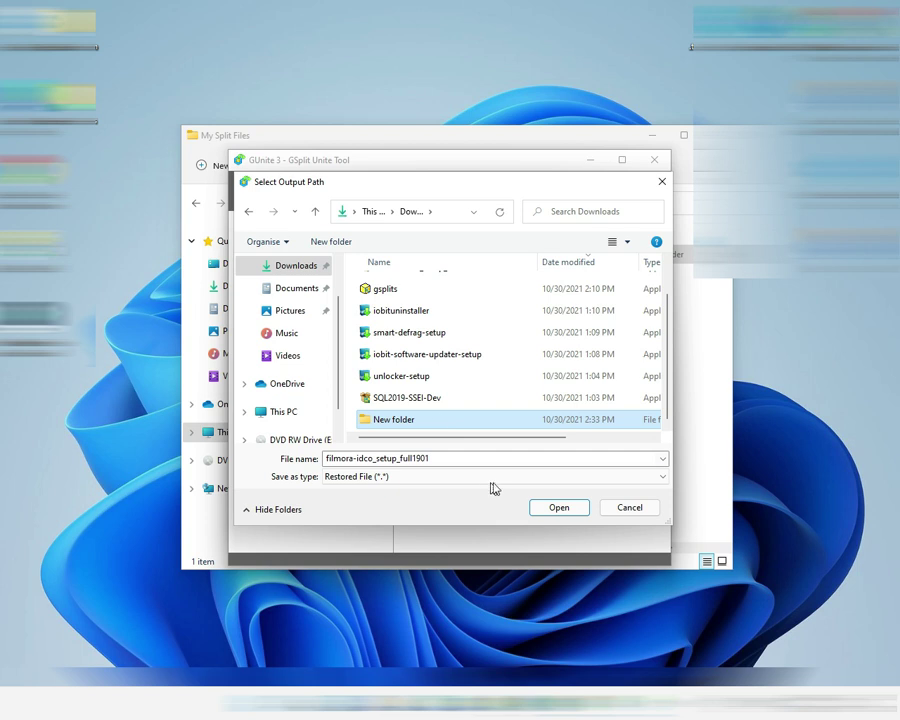
left_click(540, 508)
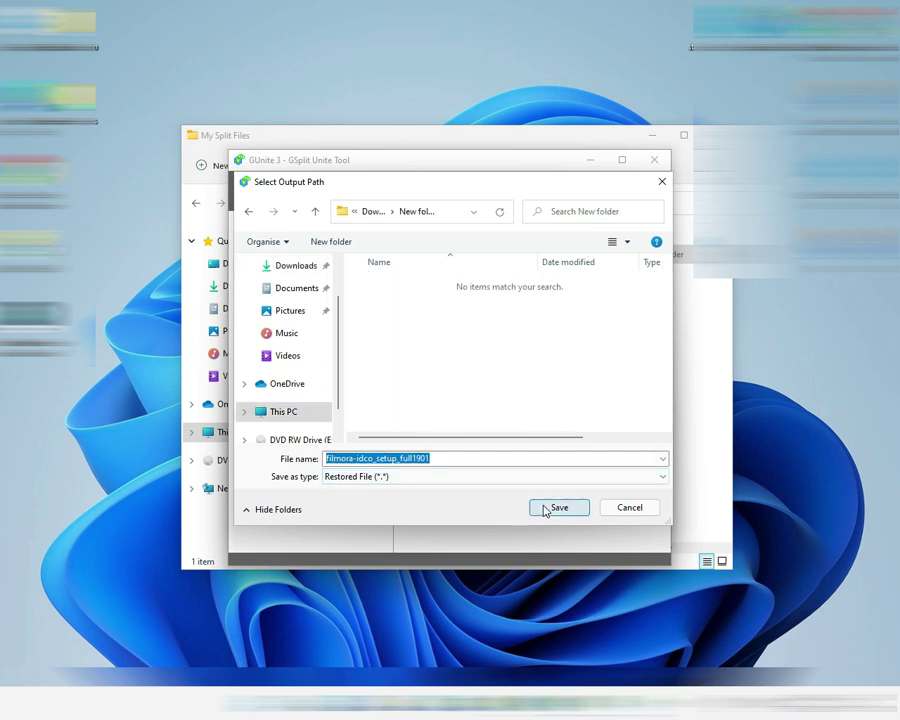
left_click(545, 508)
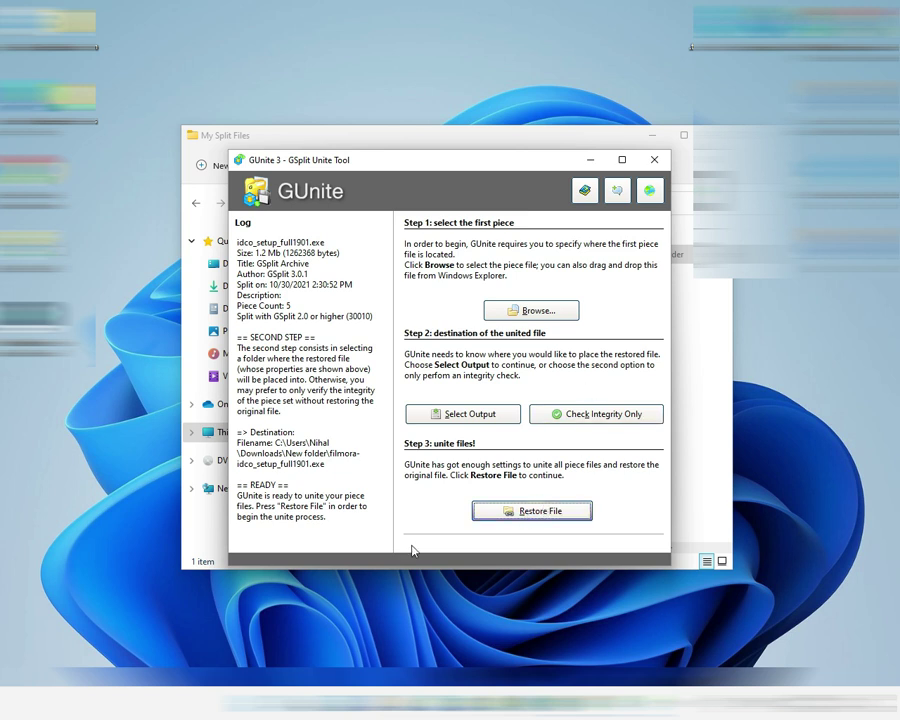
Run an integrity-only check on the Filmora piece set, return to uniting another file, and dismiss the software updater popup
left_click(582, 420)
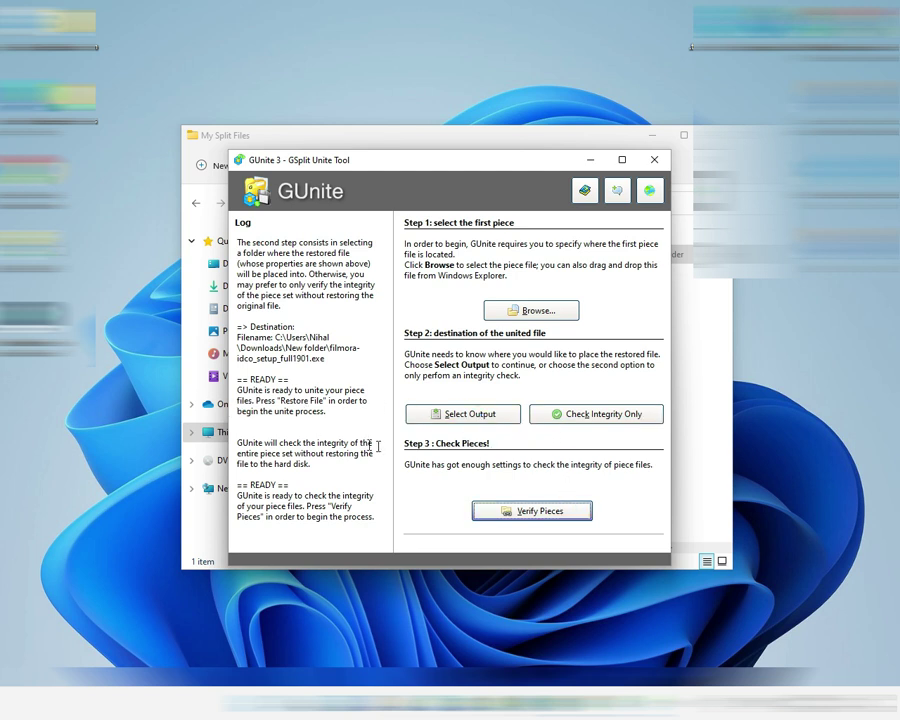
left_click(566, 512)
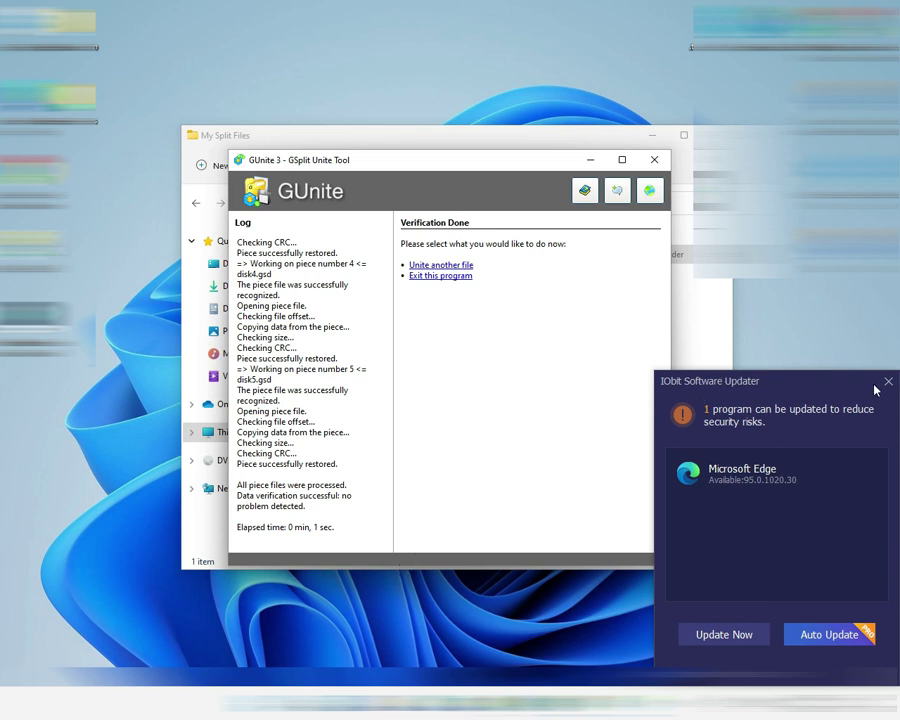
left_click(880, 409)
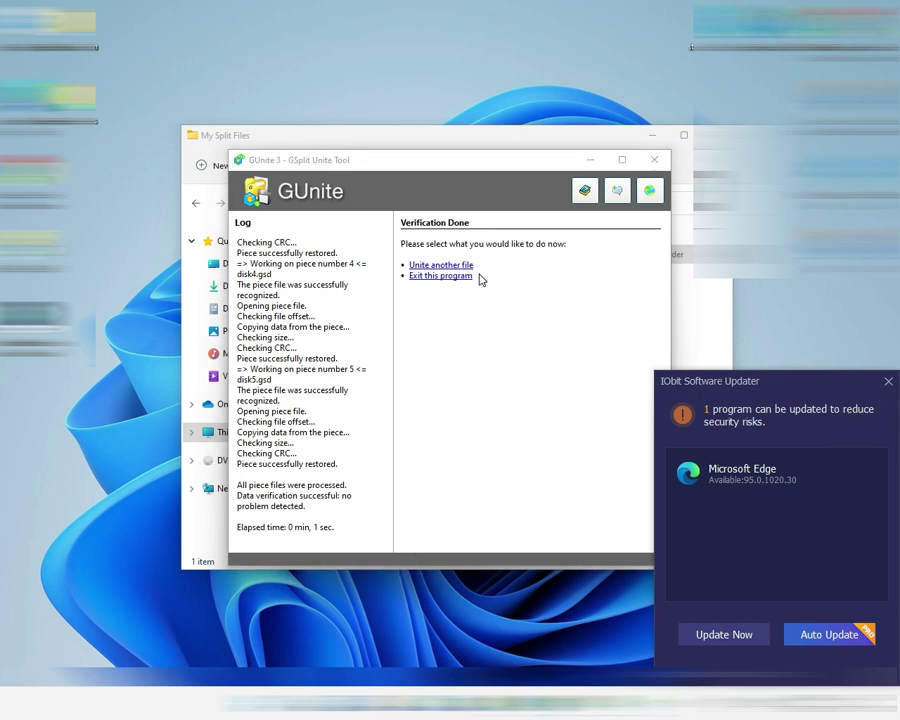
left_click(440, 264)
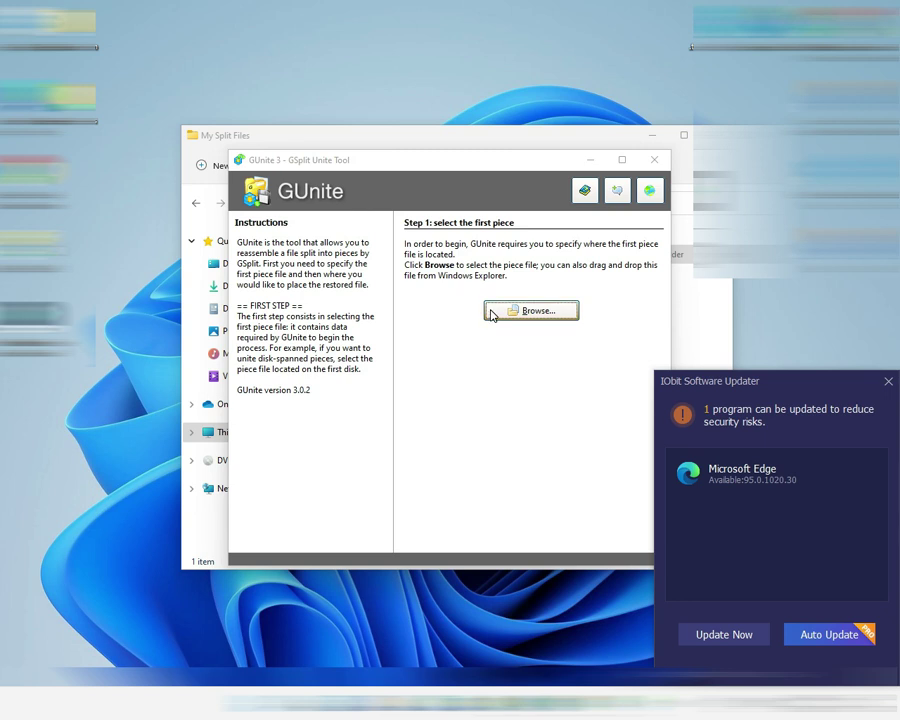
left_click(887, 380)
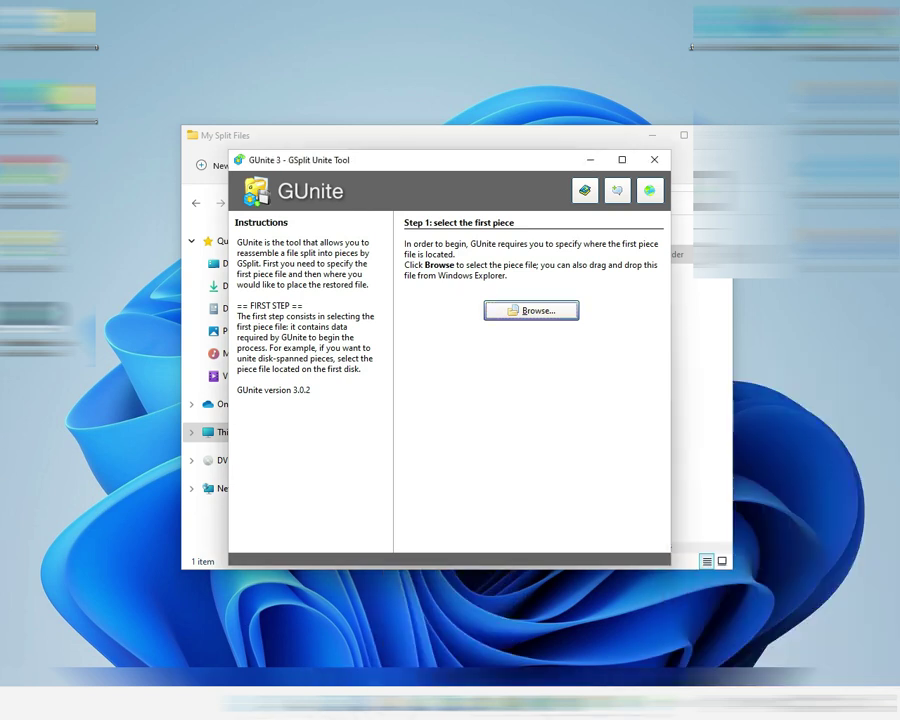
Leave GUnite and open New folder in Downloads to look for the restored file
key("alt+F4")
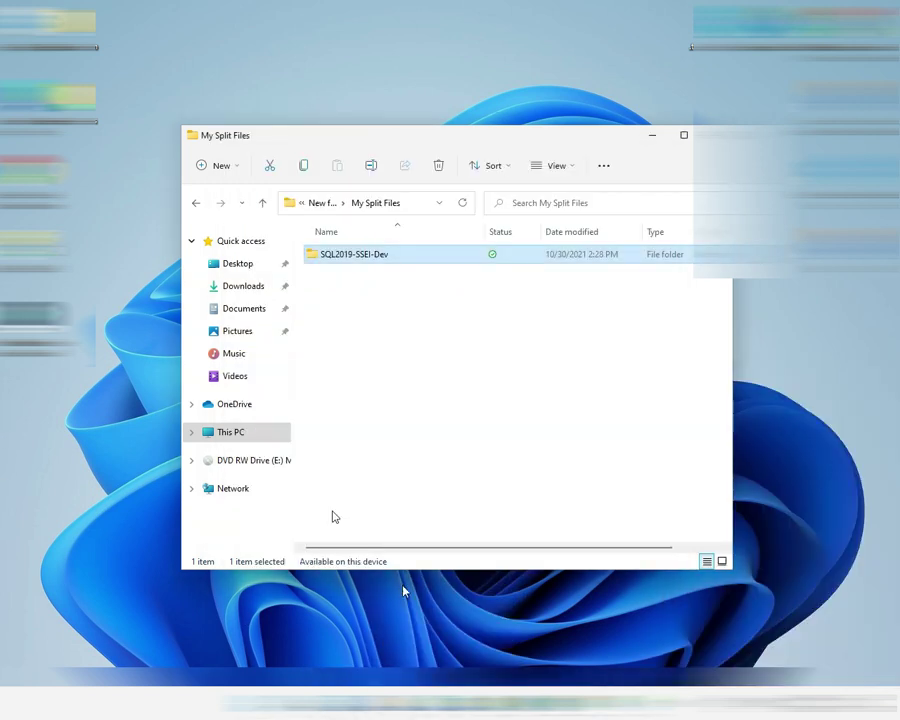
left_click(232, 285)
left_click(341, 424)
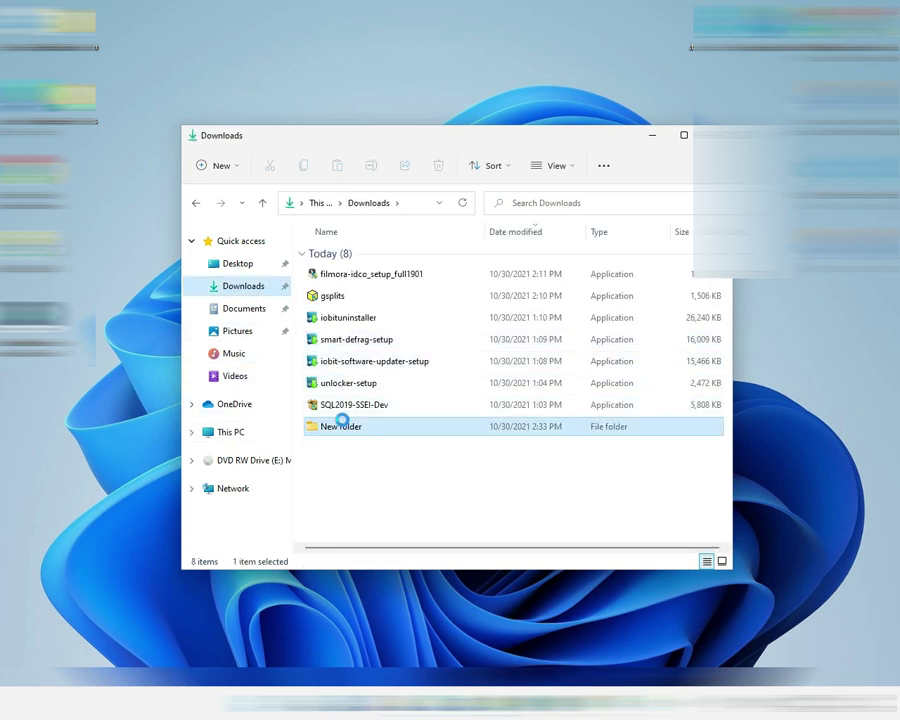
double_click(345, 422)
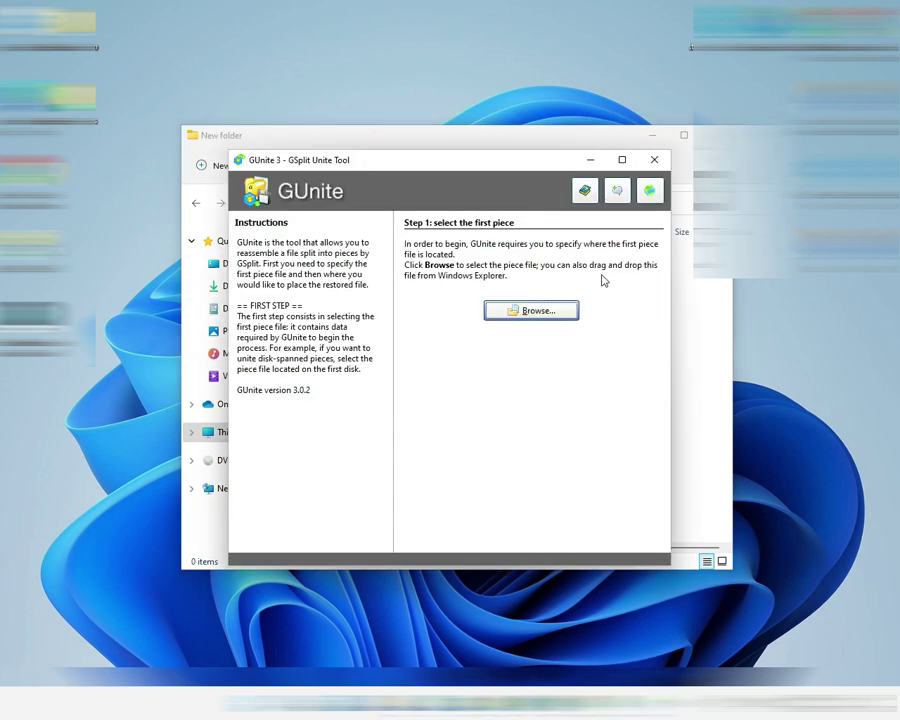
In GUnite, load disk1.gsd from the filmora folder inside New folder in Documents as the first piece
left_click(540, 313)
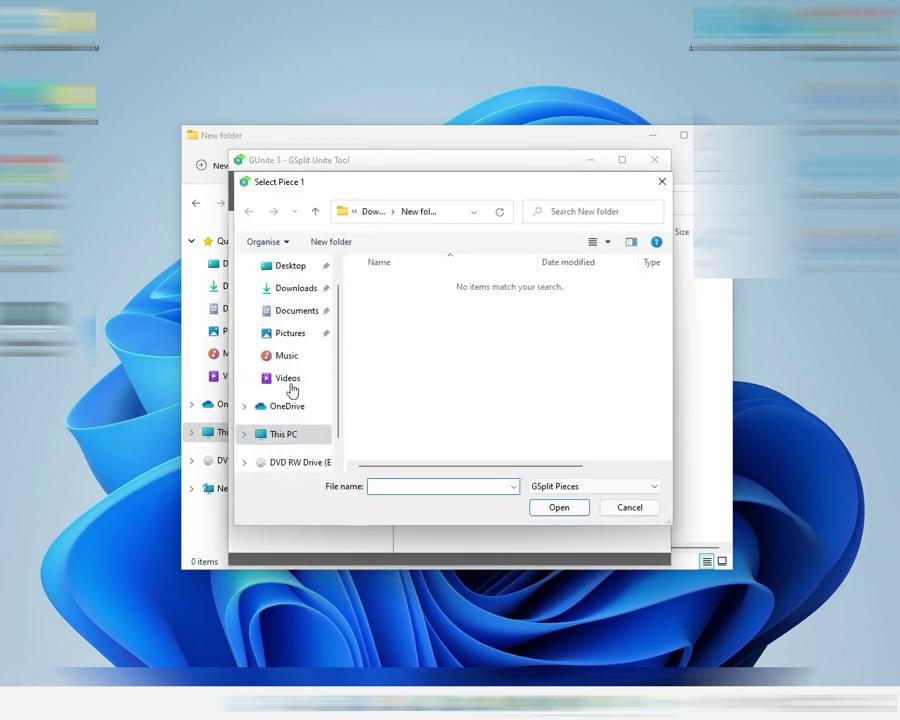
left_click(298, 314)
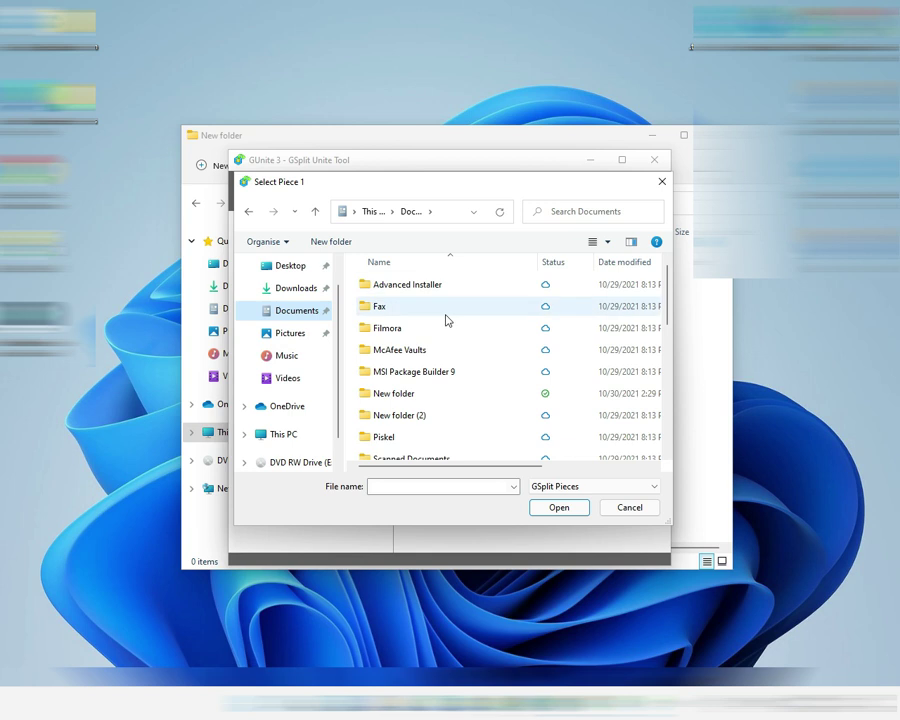
double_click(400, 393)
double_click(385, 288)
left_click(388, 289)
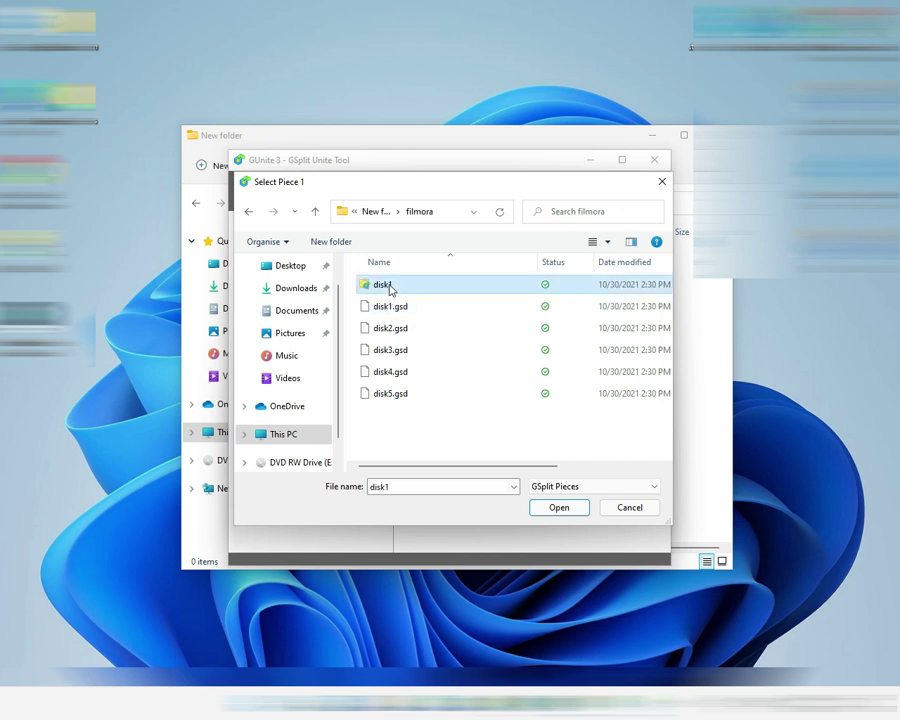
left_click(398, 307)
left_click(555, 510)
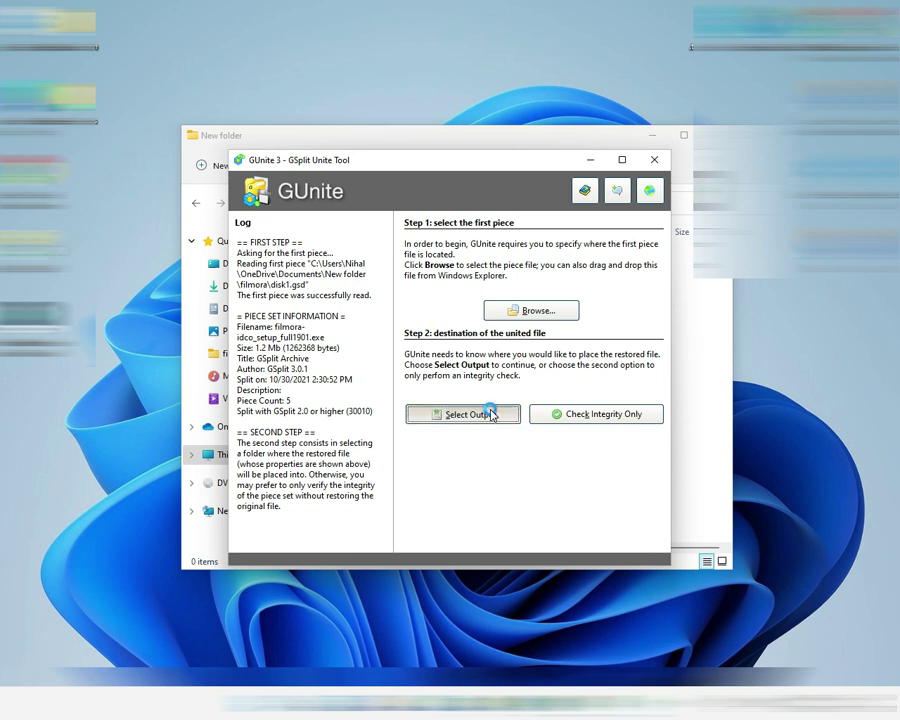
Create a folder named New folder inside filmora and set it as the output path for filmora-idco_setup_full1901
left_click(486, 412)
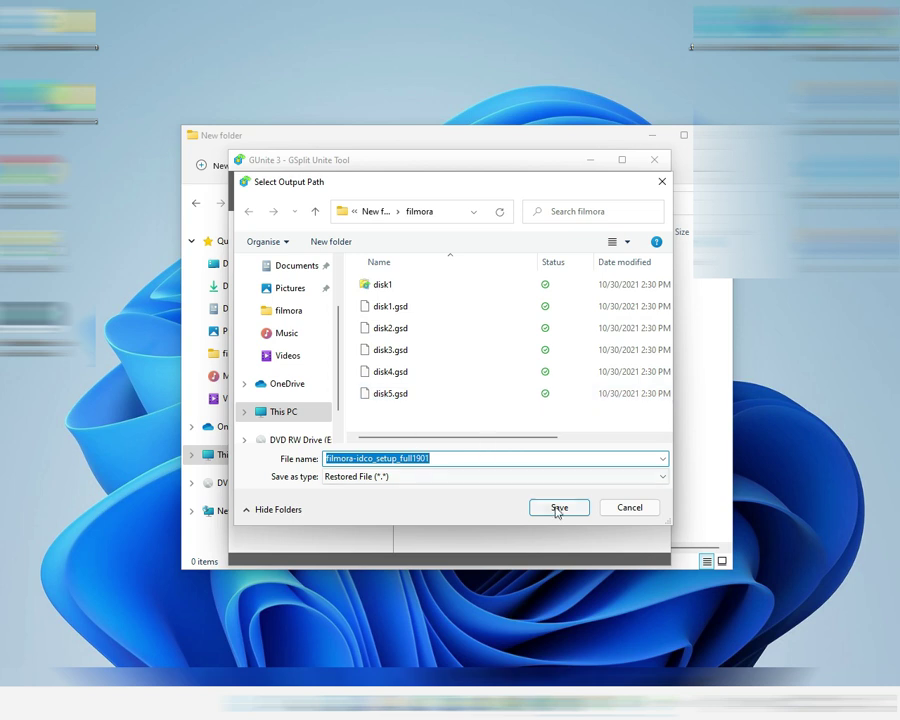
left_click(345, 243)
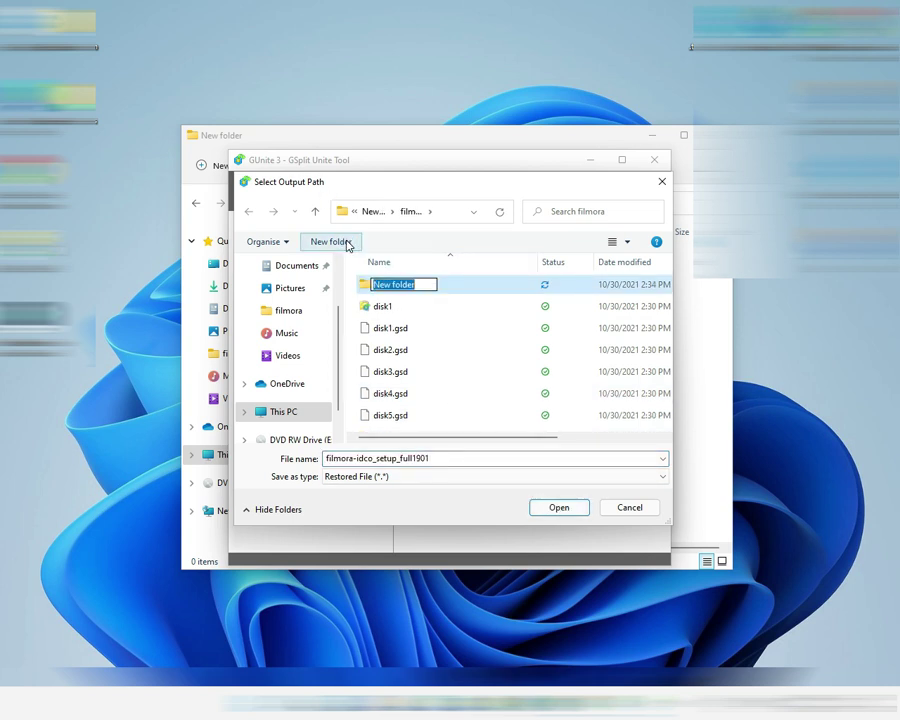
key("Return")
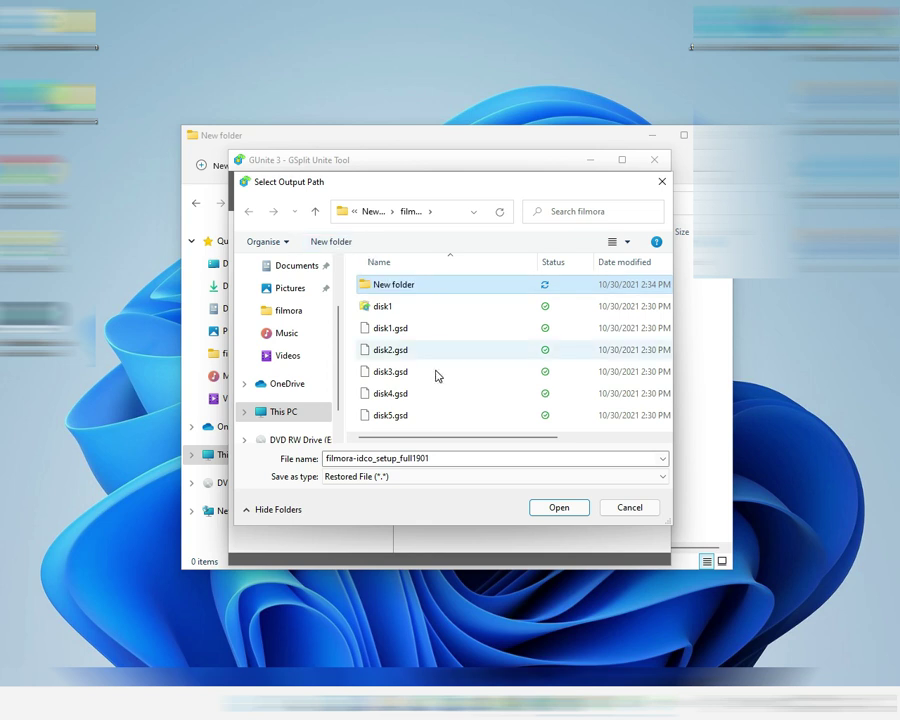
left_click(449, 286)
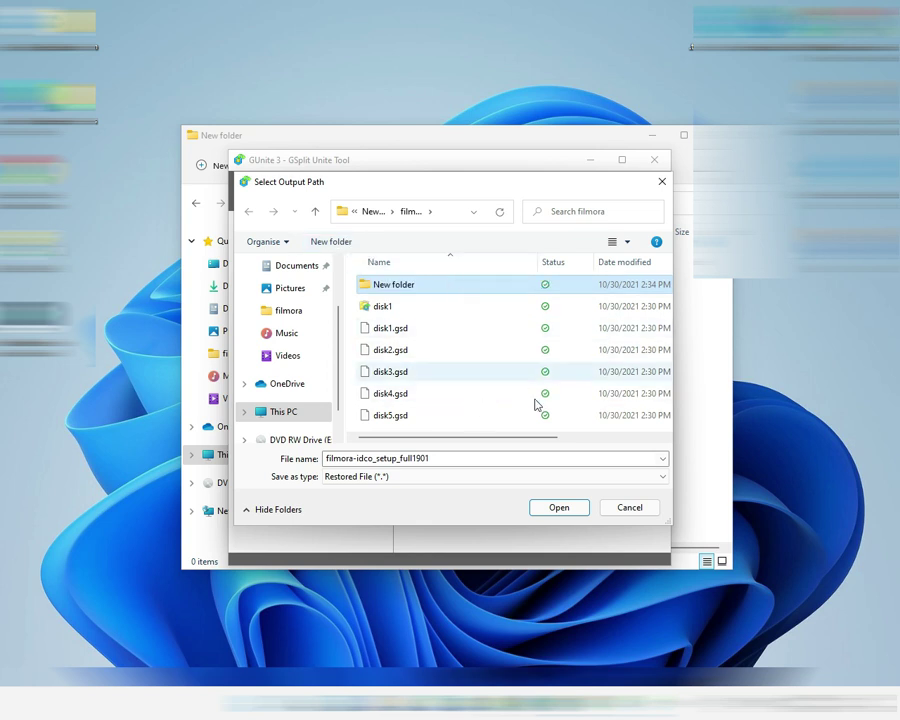
left_click(557, 508)
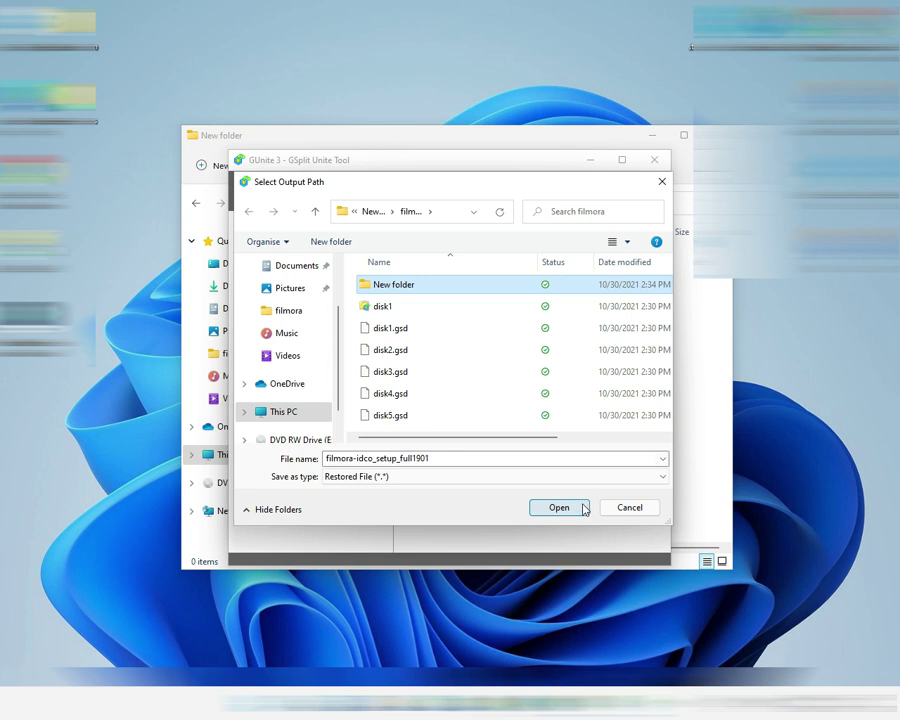
left_click(537, 512)
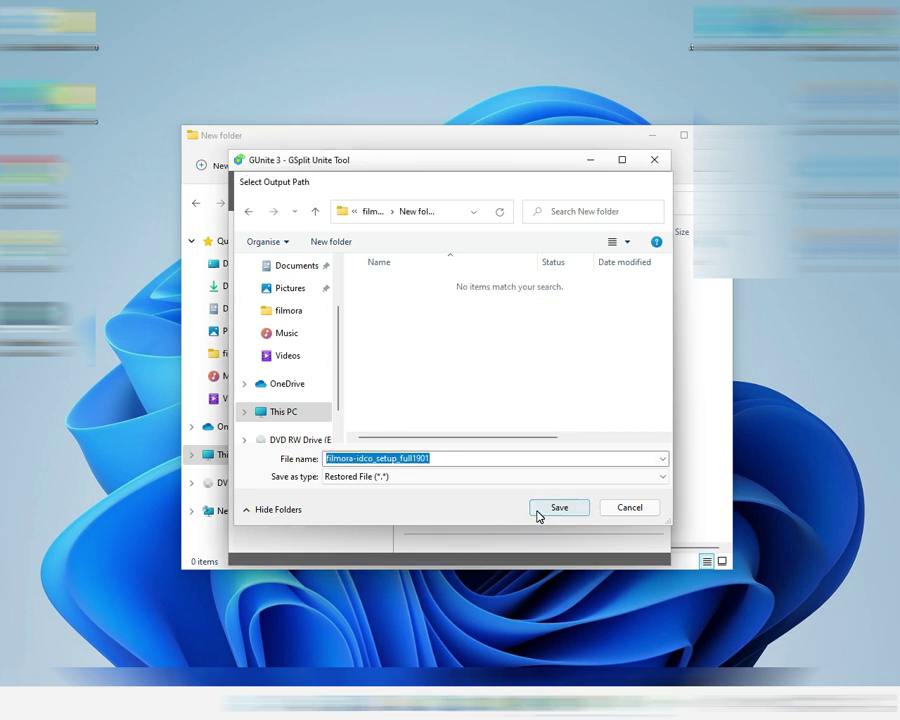
left_click(537, 508)
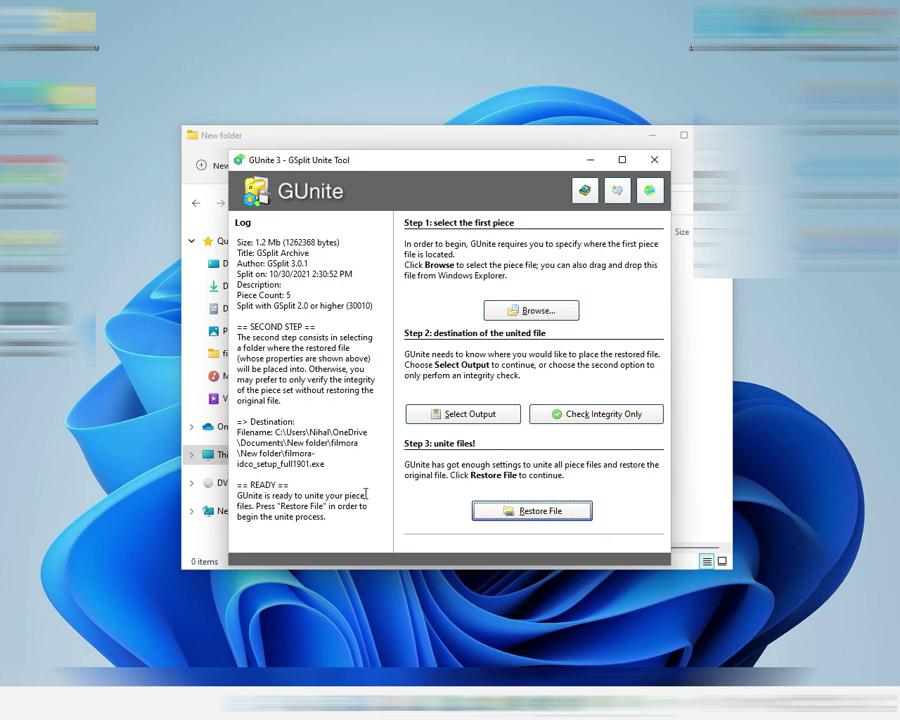
Restore the Filmora setup file from its pieces and view it in the destination folder before exiting GUnite
left_click(484, 509)
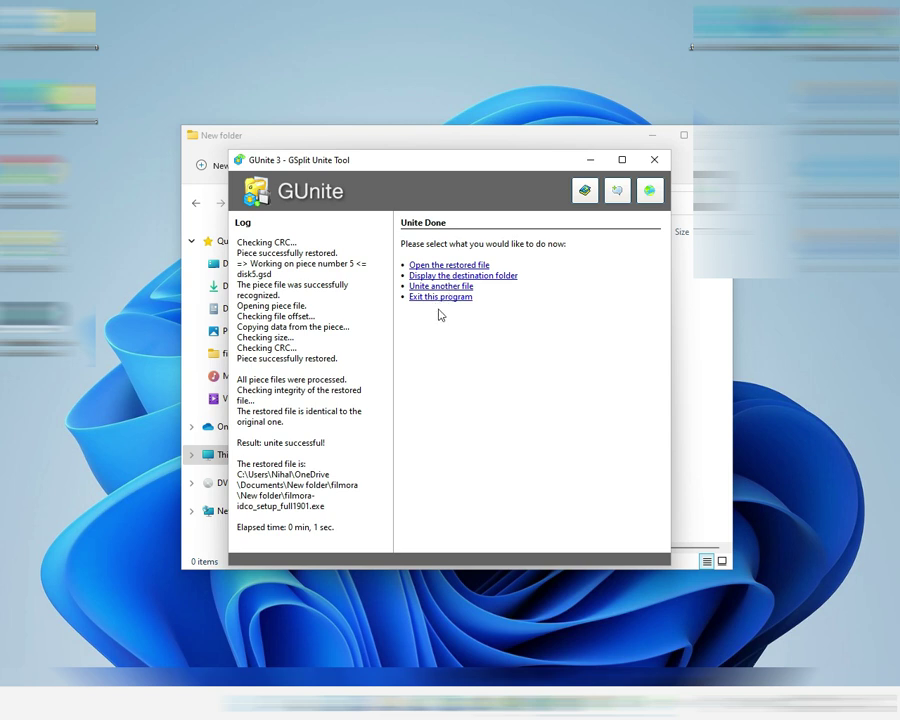
left_click(494, 277)
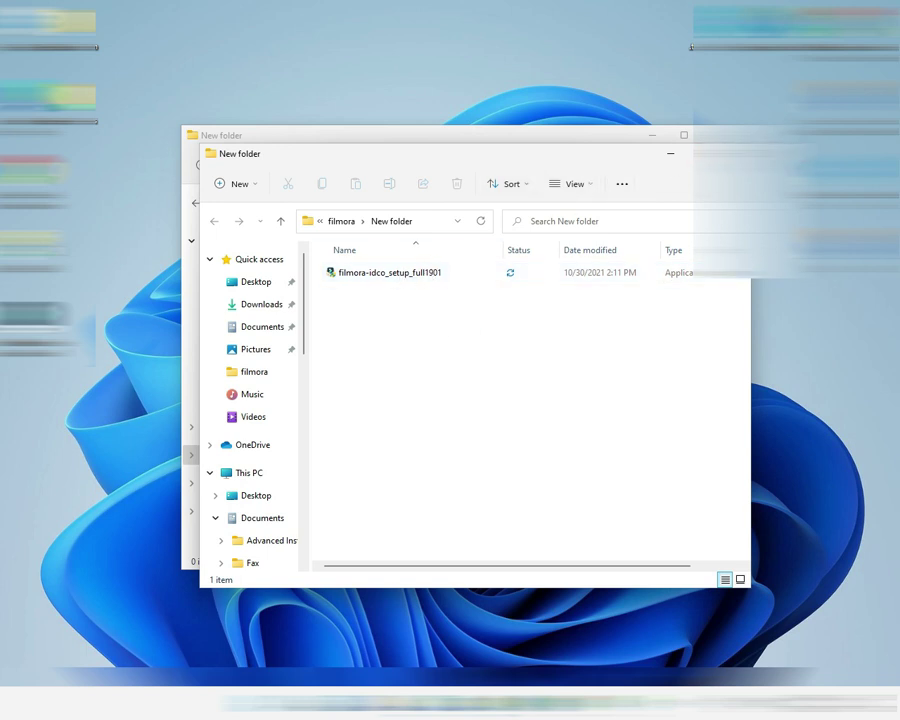
key("alt+F4")
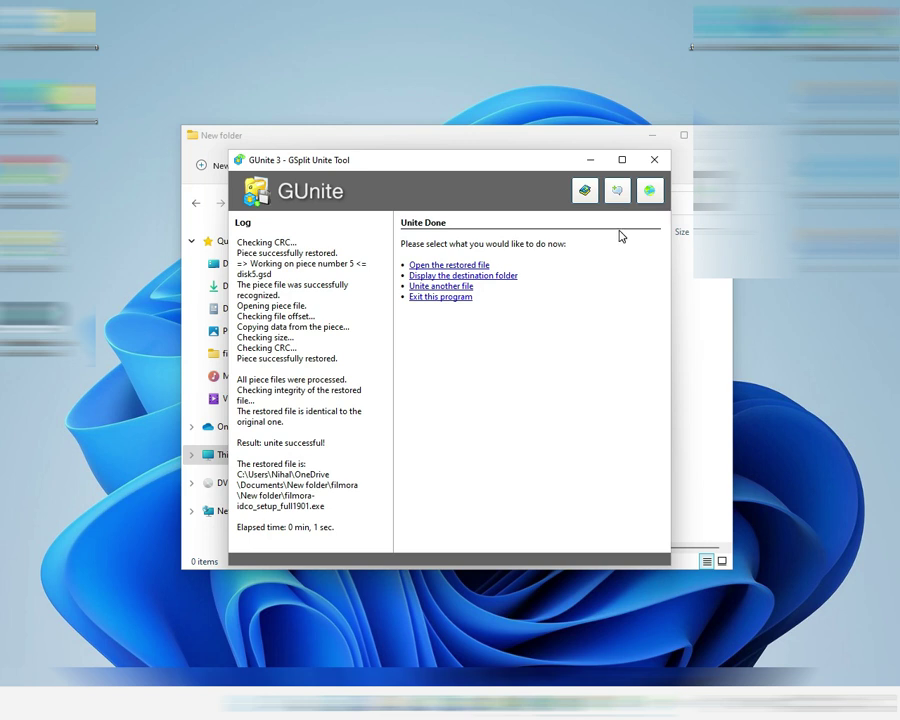
left_click(423, 297)
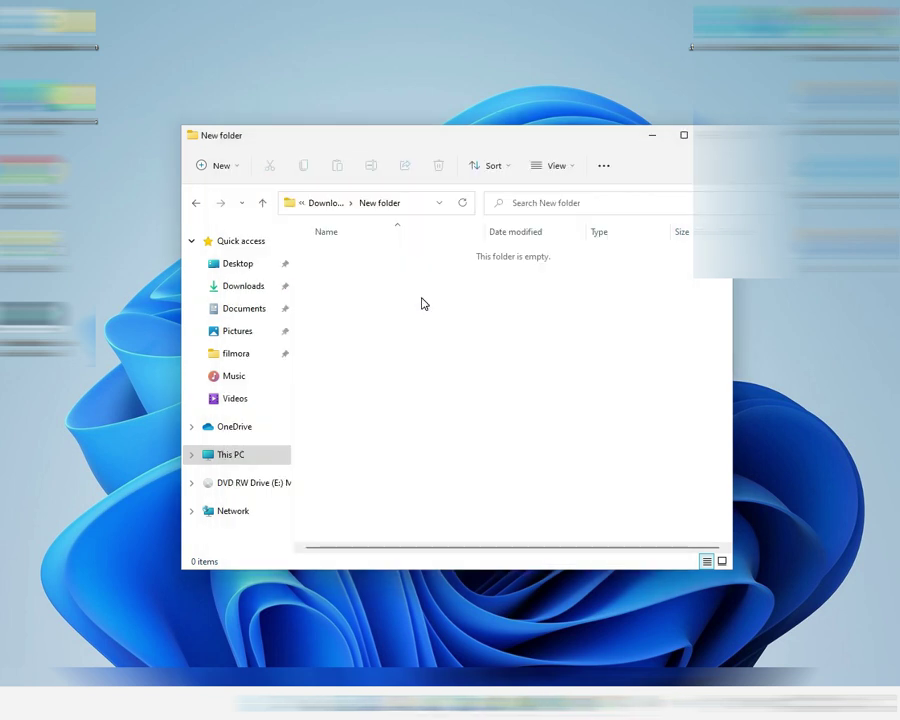